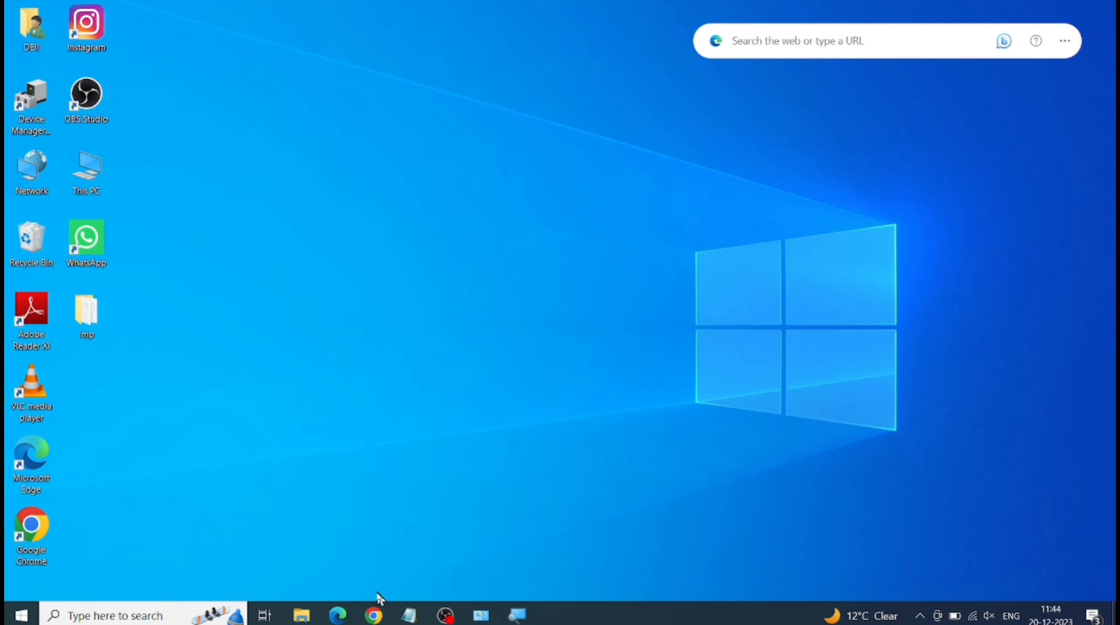
Open Chrome and search the web for "download windows 10".
click(374, 615)
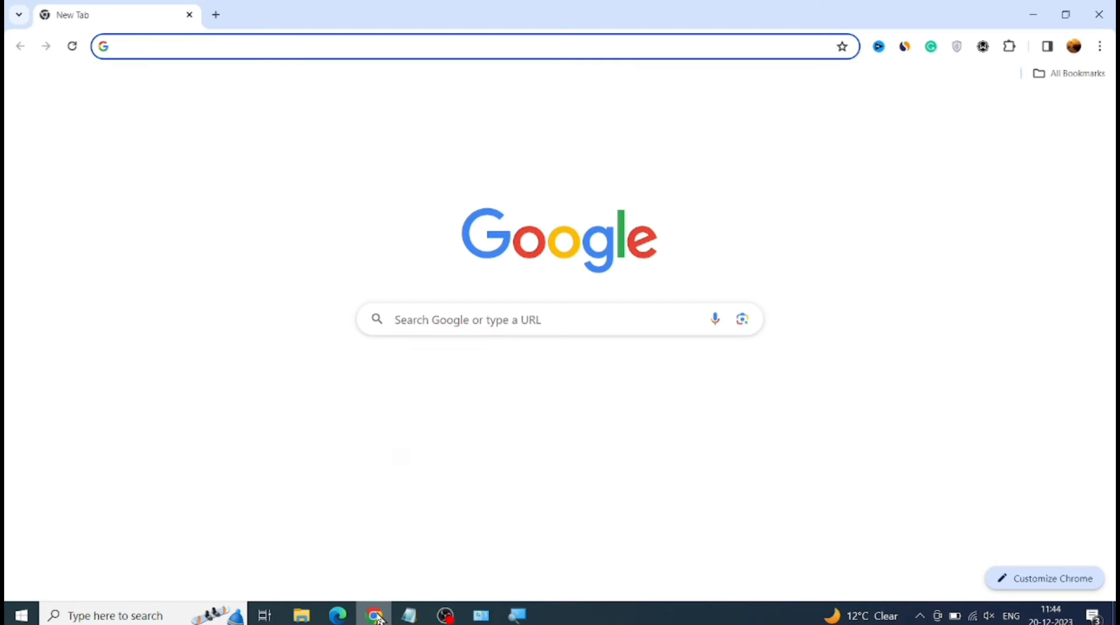
click(433, 43)
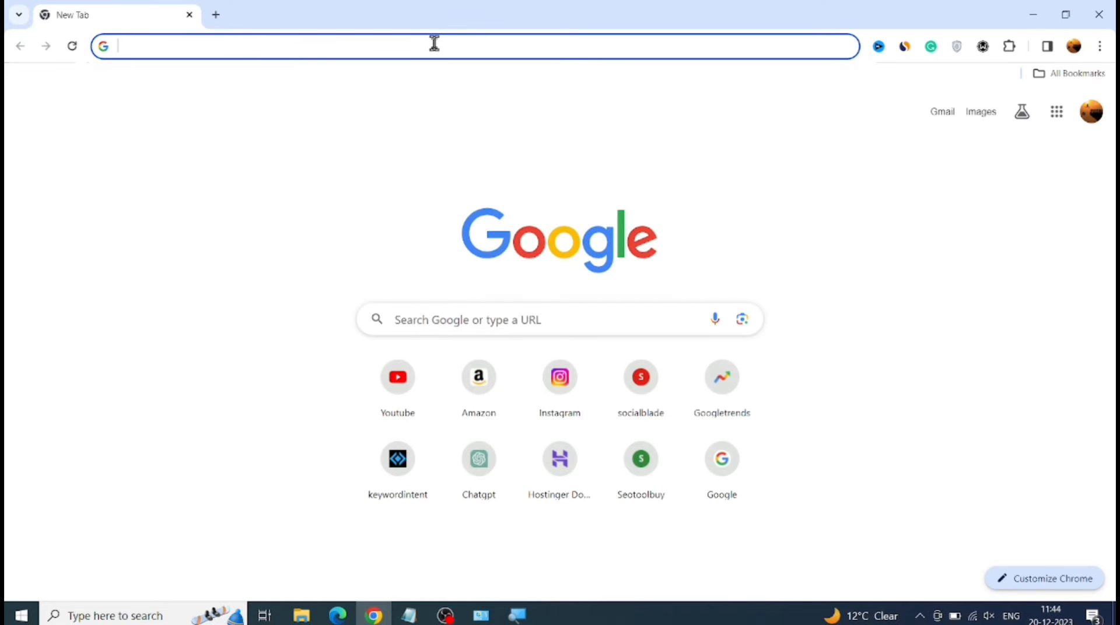
text(do)
key(BackSpace)
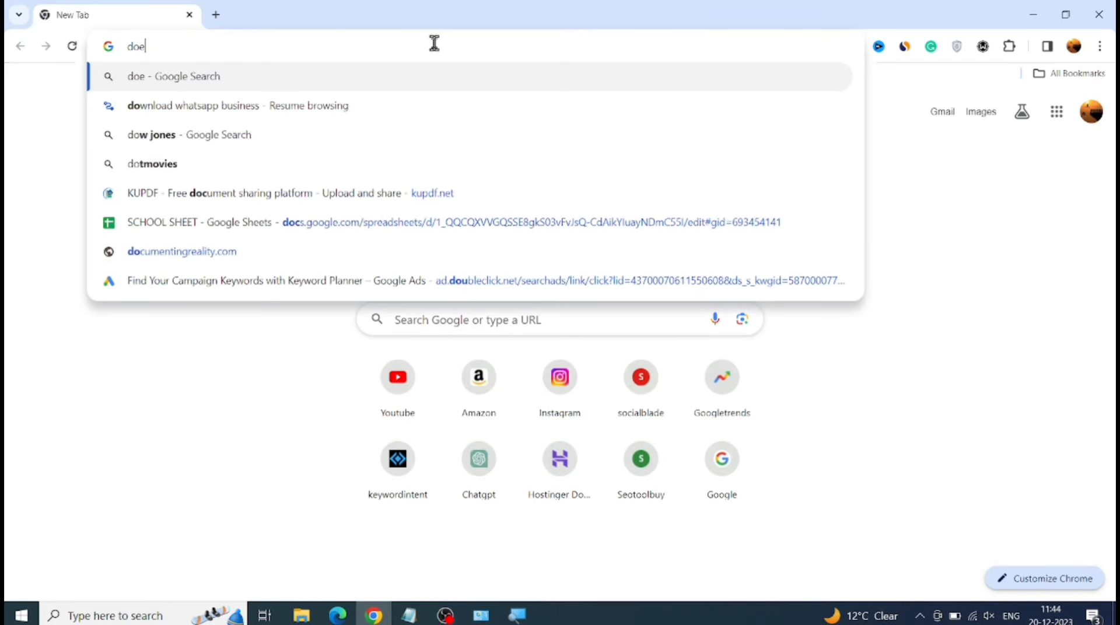
text(wnload windo)
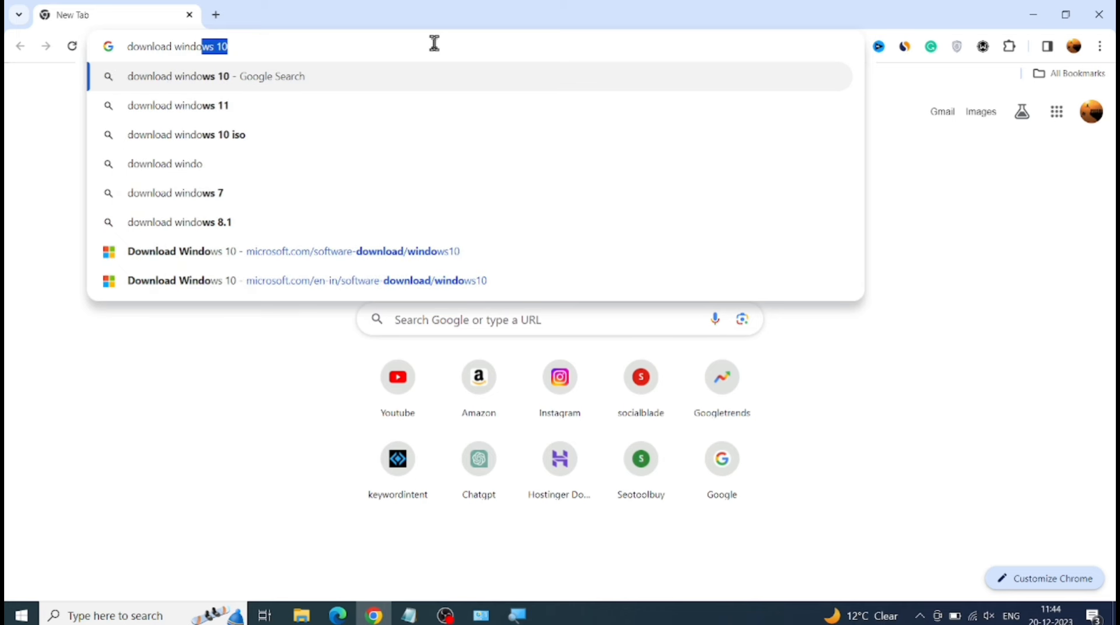
text(ws 10)
key(Return)
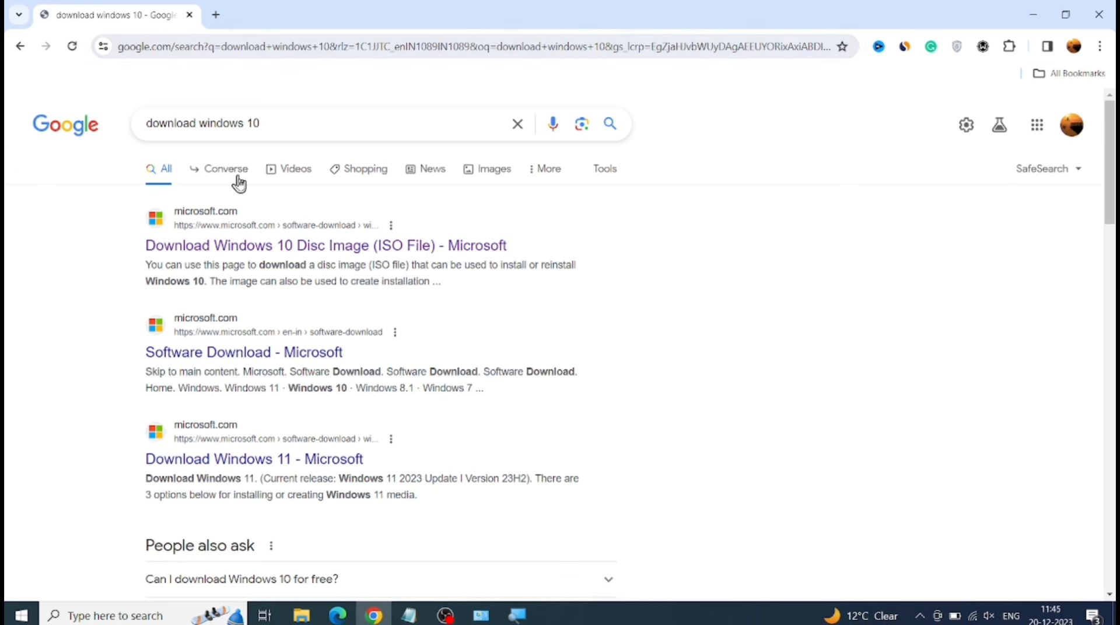
Open Microsoft's Download Windows 10 Disc Image result and download the tool for creating Windows 10 installation media.
click(254, 246)
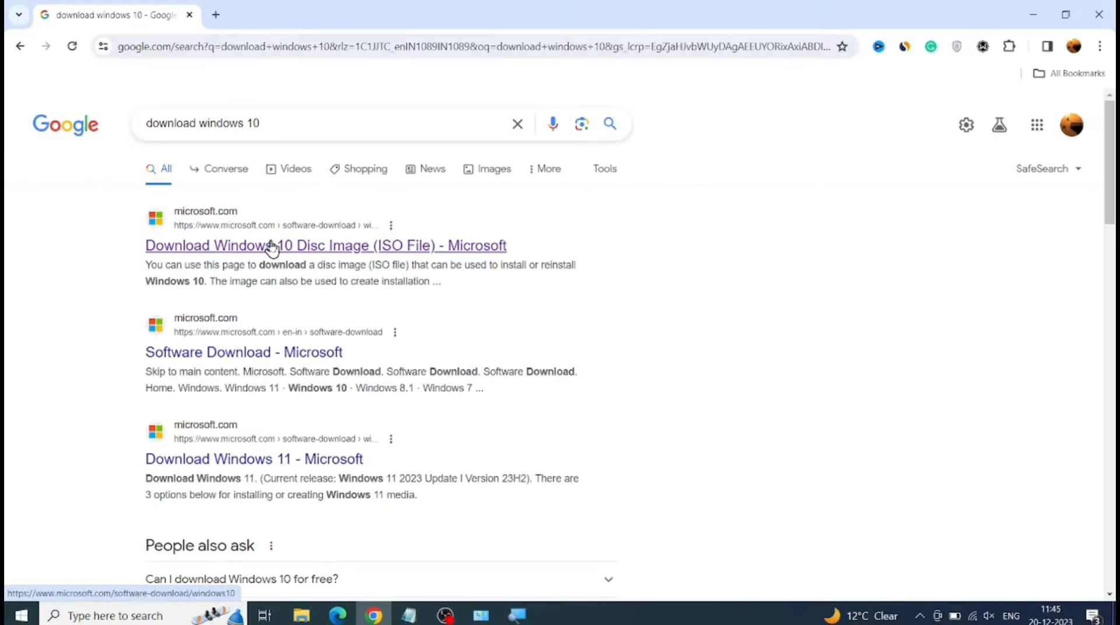
click(272, 246)
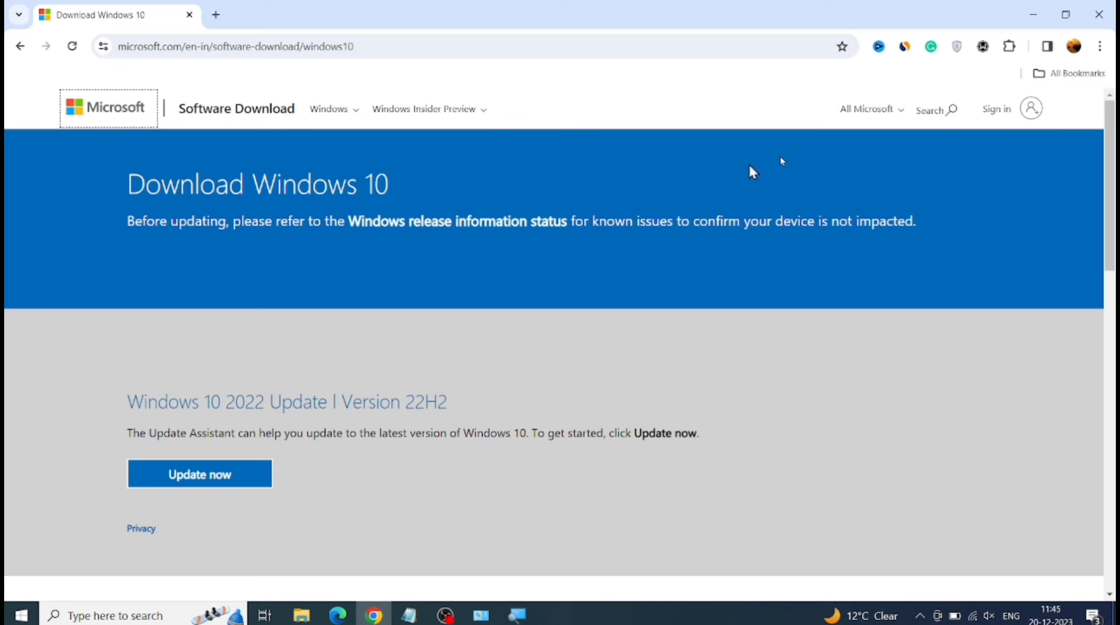
drag(1113, 128, 1114, 168)
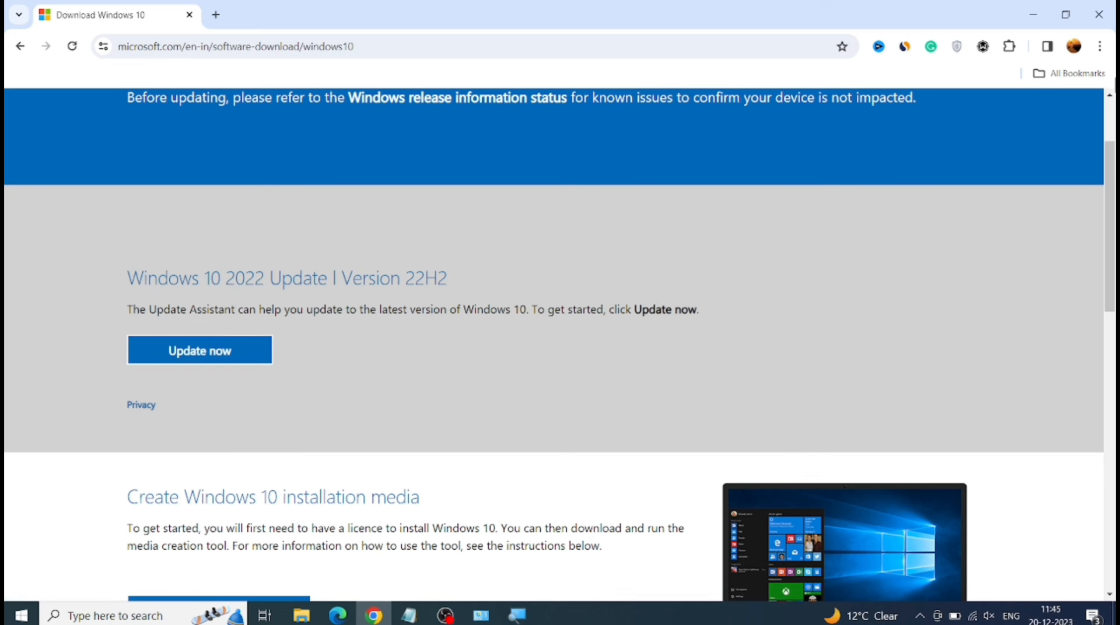
drag(1110, 175, 1115, 217)
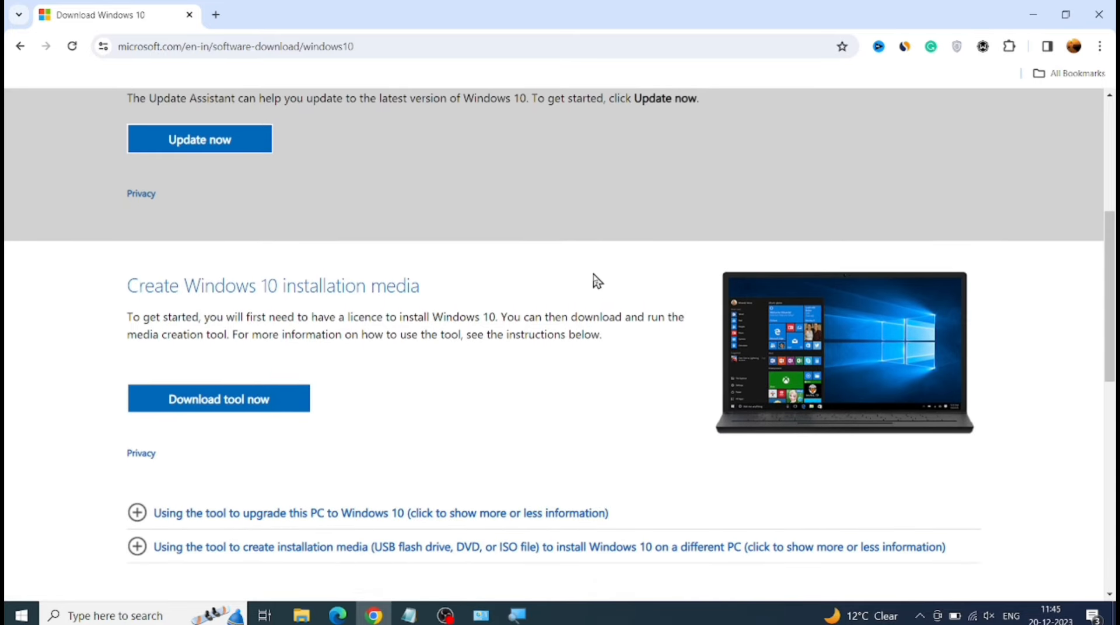
drag(423, 291, 129, 300)
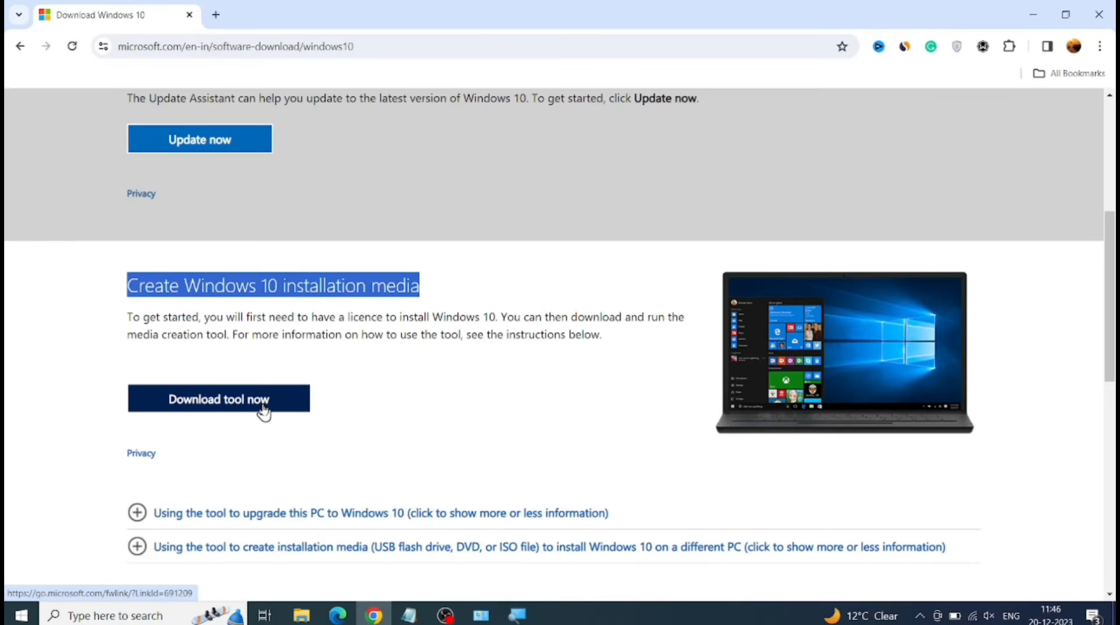
click(339, 425)
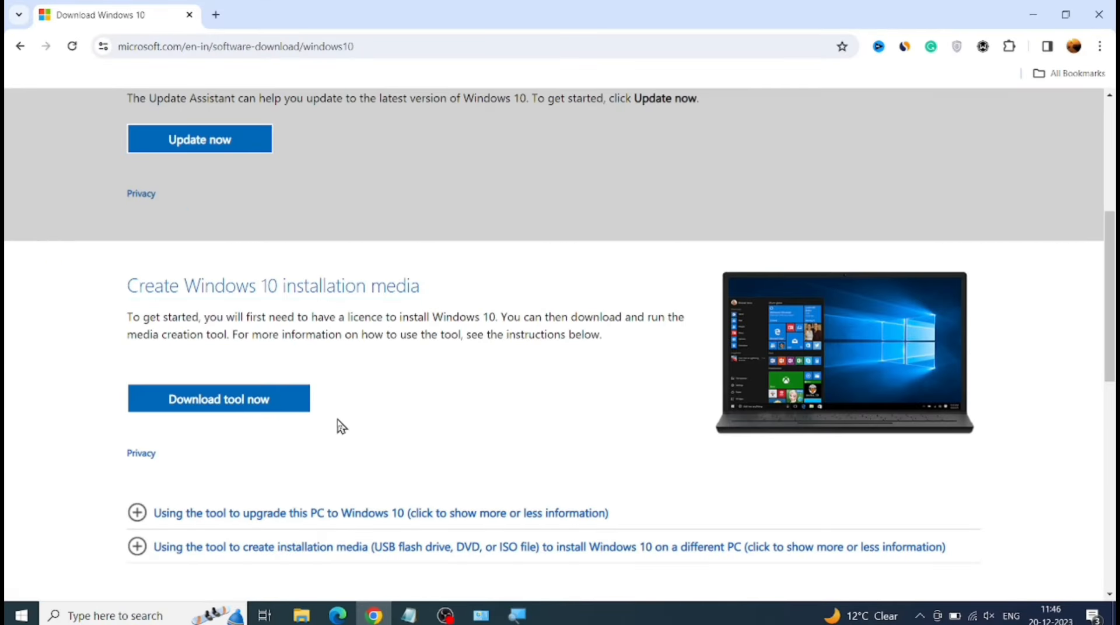
click(263, 410)
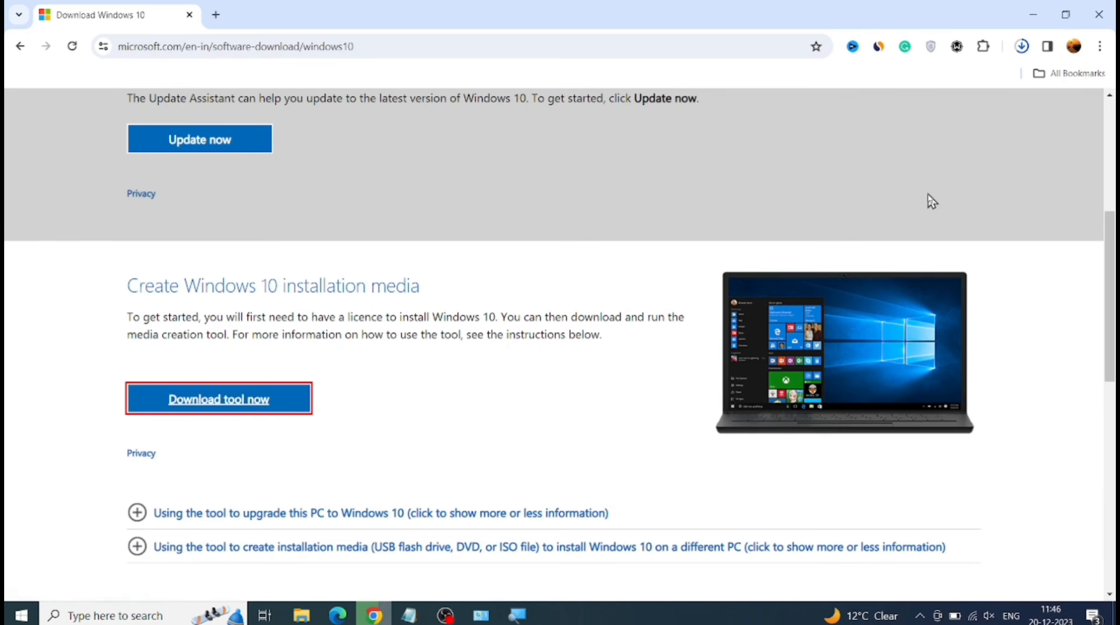
Run the downloaded MediaCreationTool22H2 as administrator from its folder and clear away the folder and browser windows.
click(1022, 50)
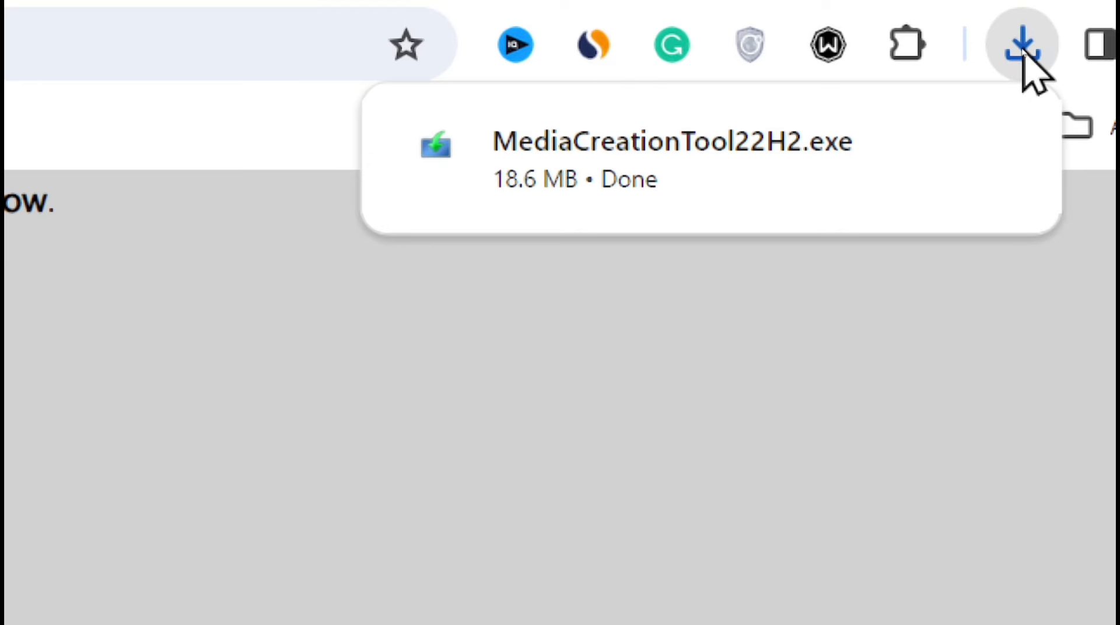
click(1022, 50)
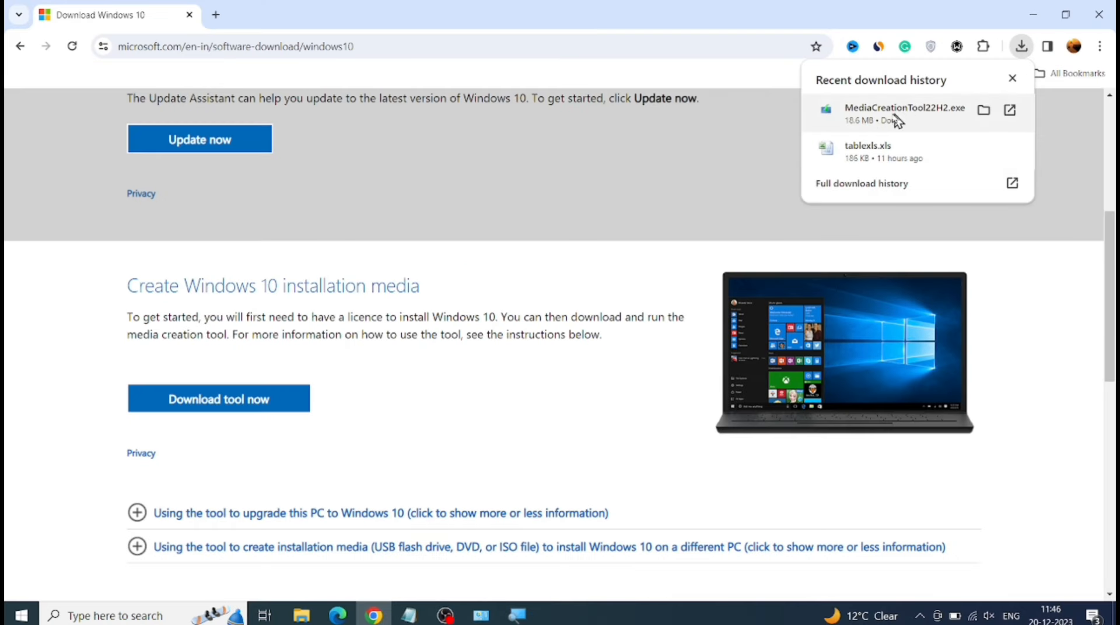
click(984, 110)
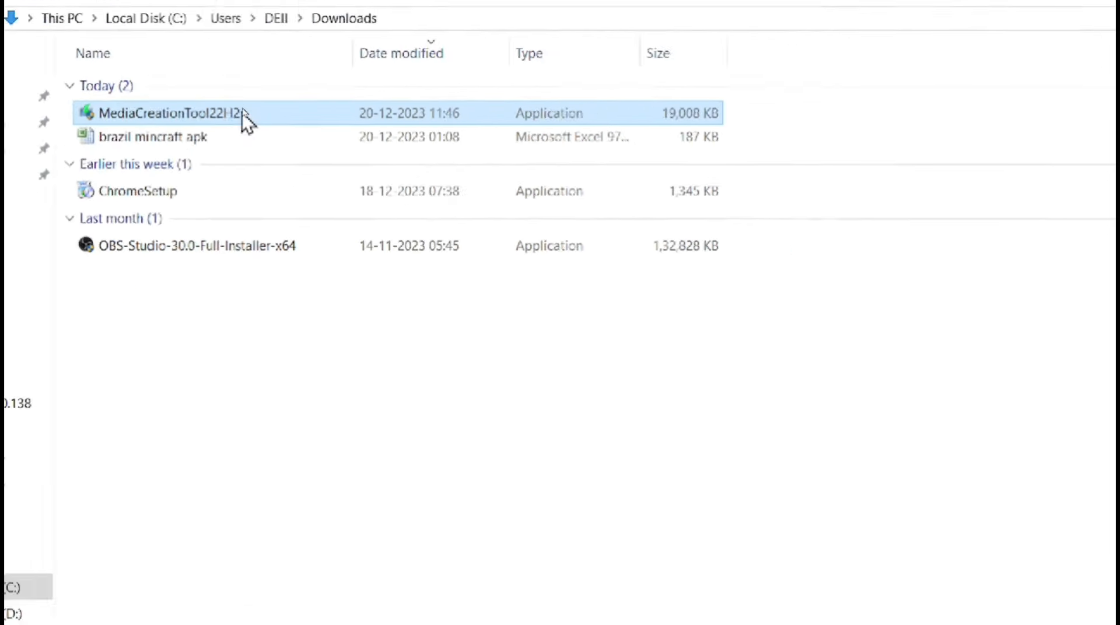
right_click(245, 115)
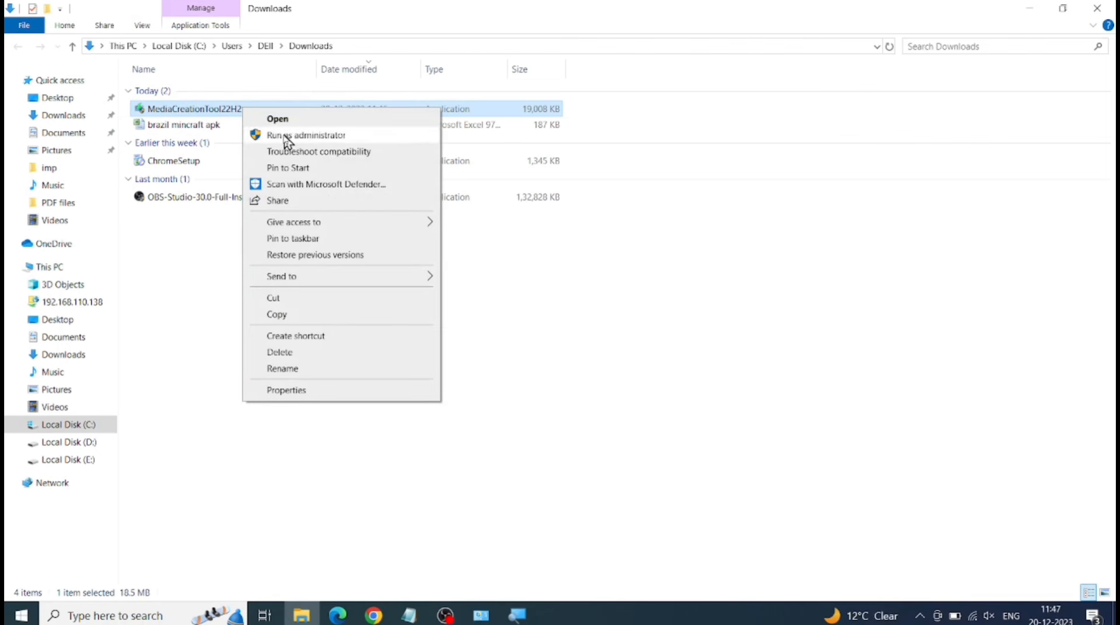
click(318, 135)
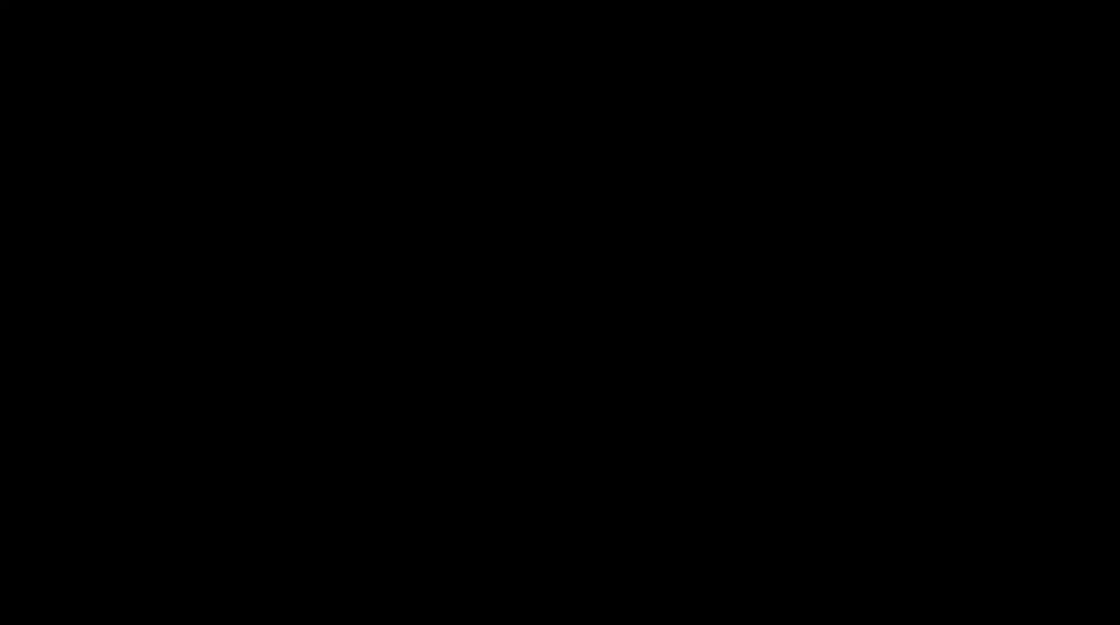
click(507, 408)
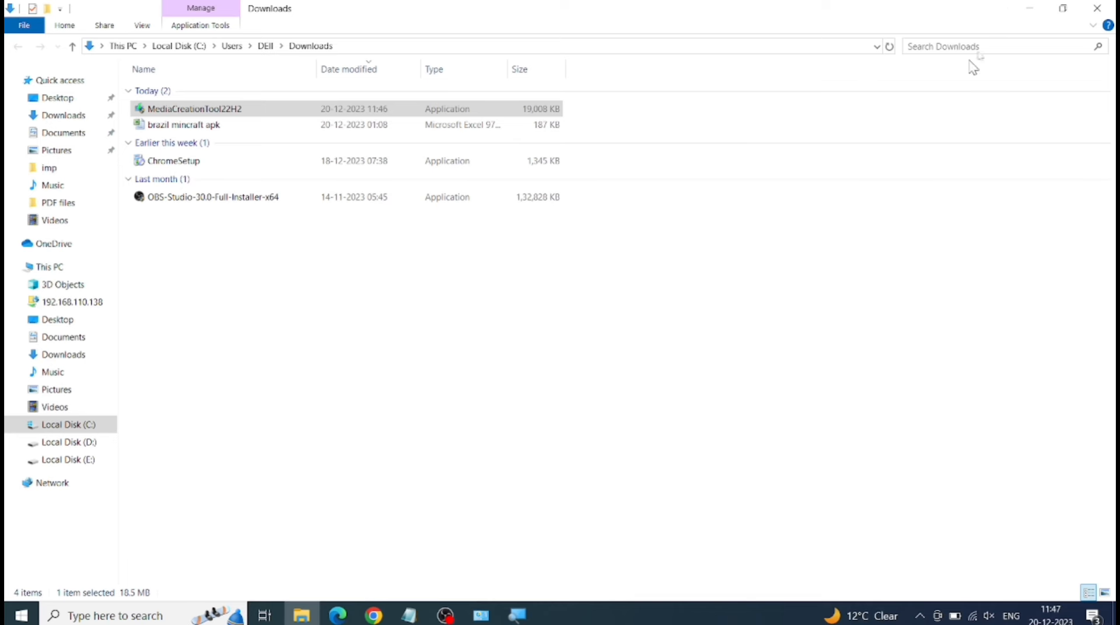
click(1035, 5)
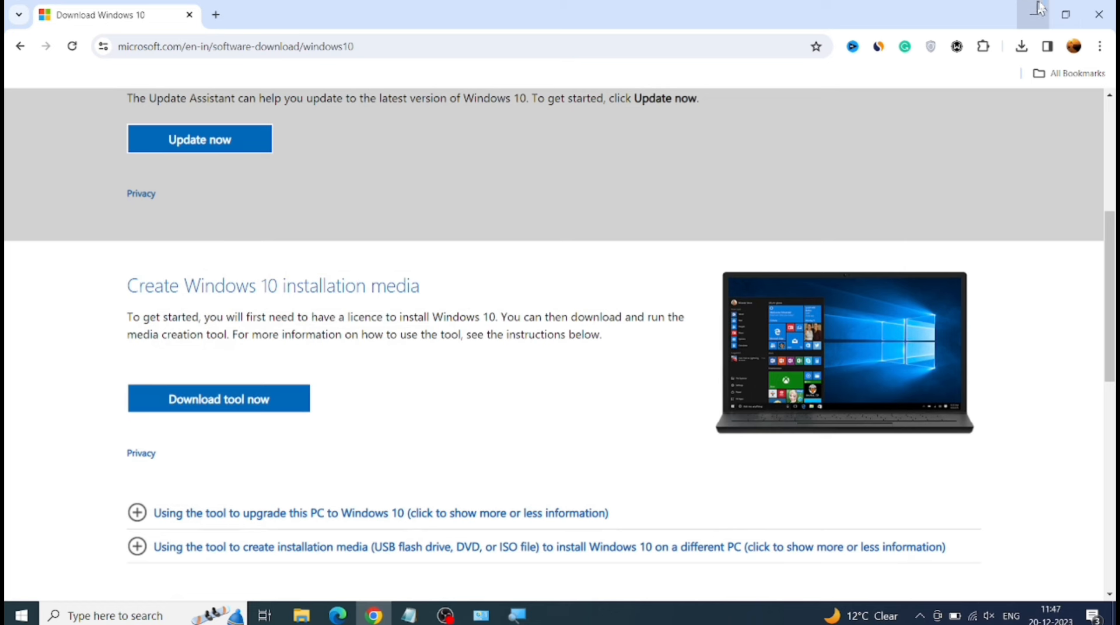
click(1101, 10)
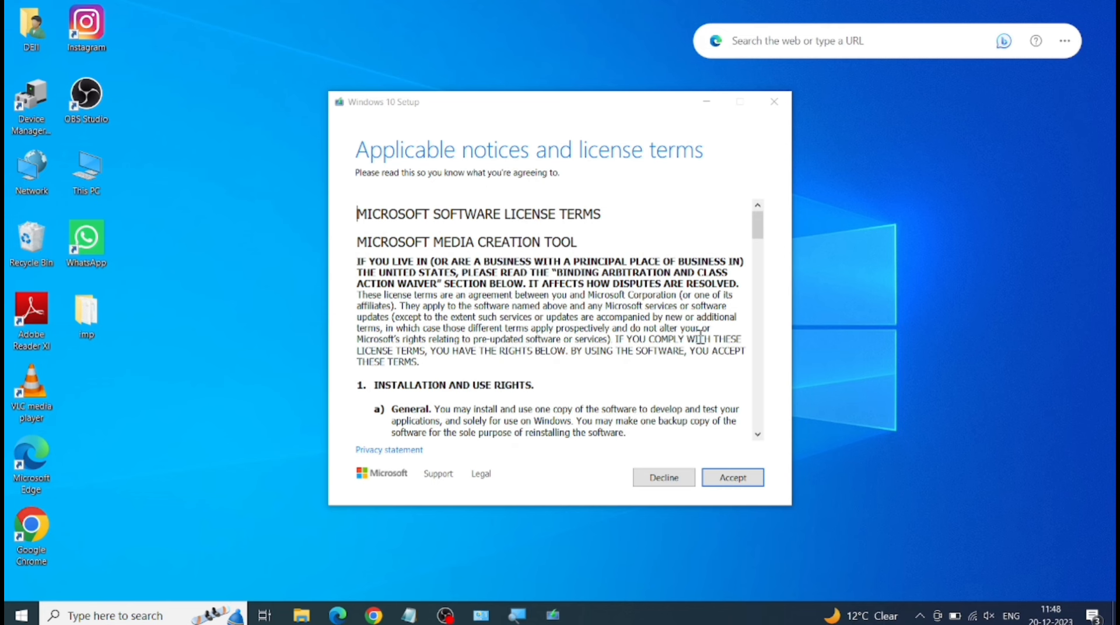
Accept the license terms and choose to create installation media (USB flash drive, DVD, or ISO file) for another PC.
click(734, 478)
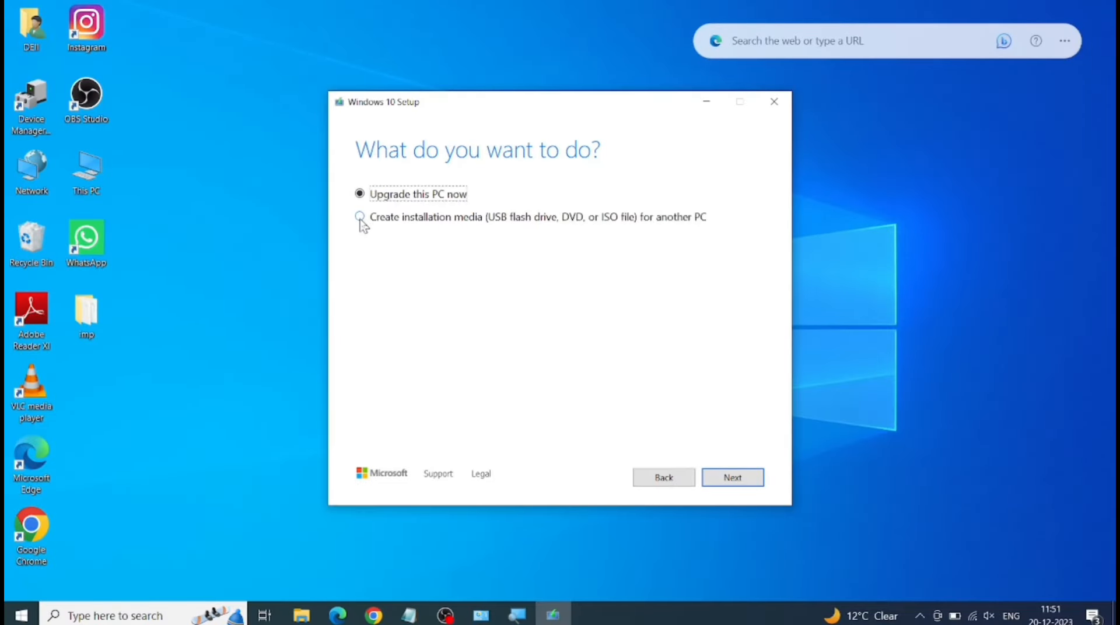
click(360, 216)
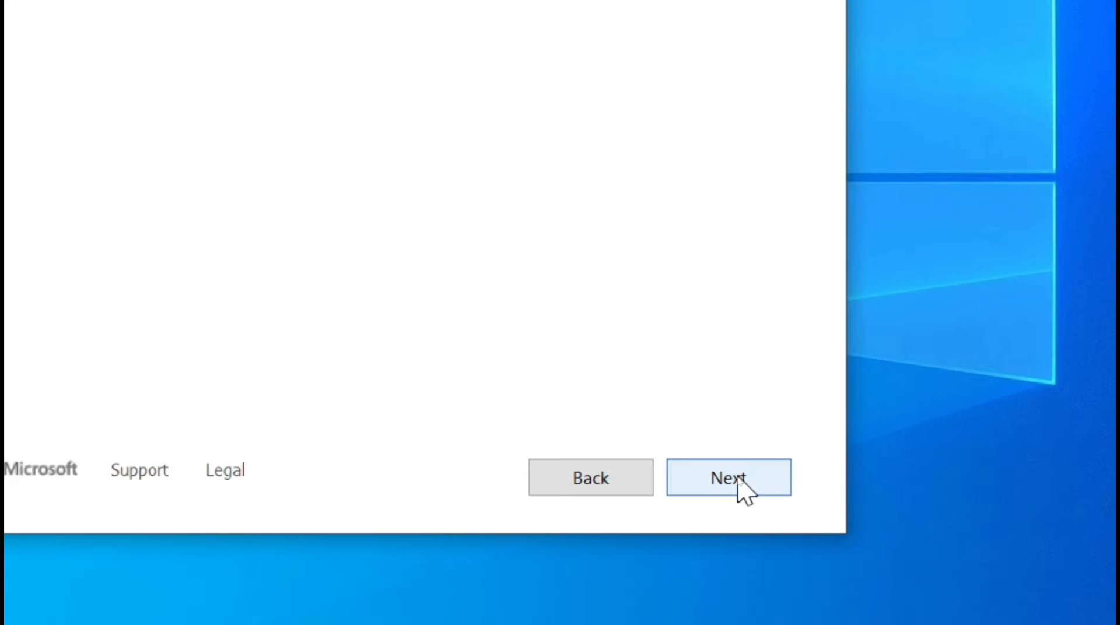
click(736, 479)
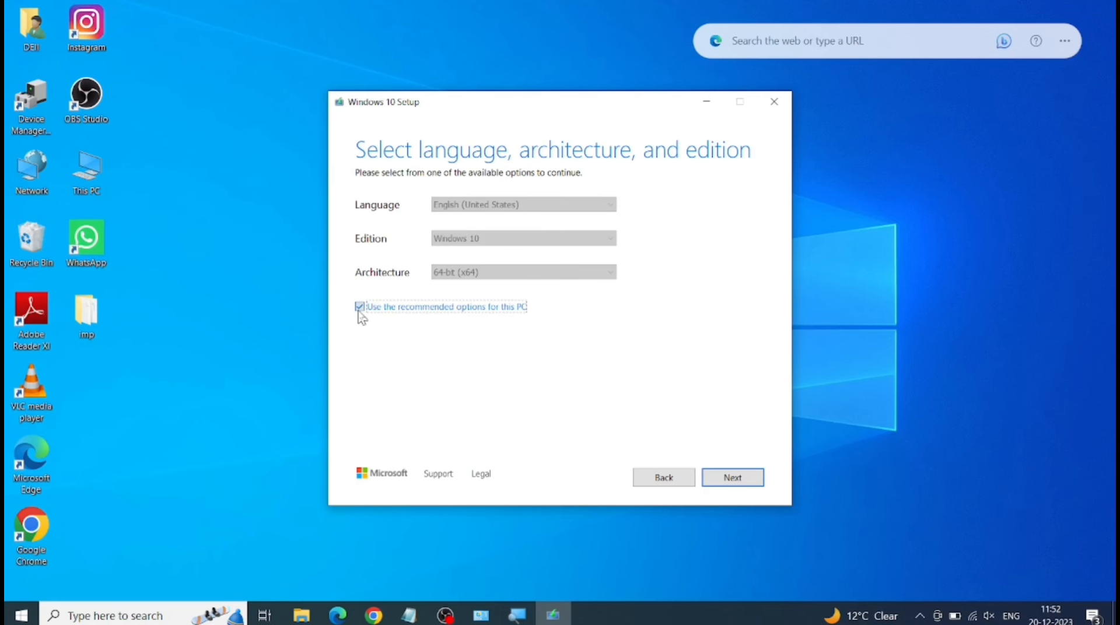
Turn off the recommended options for this PC, select the Windows 10 edition and review the available architectures.
click(359, 309)
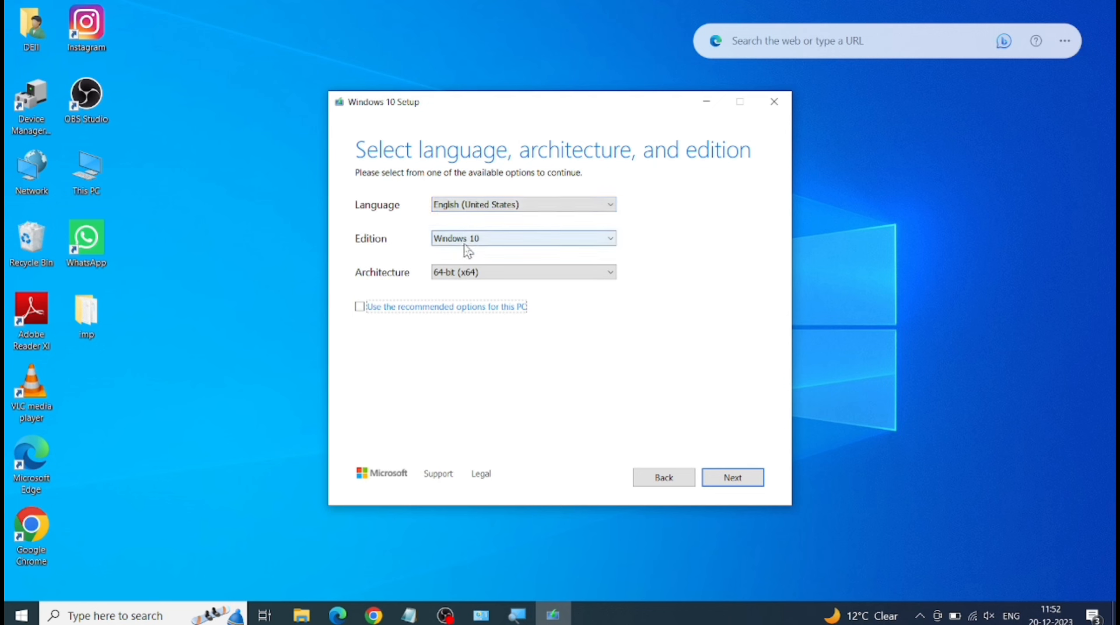
click(493, 238)
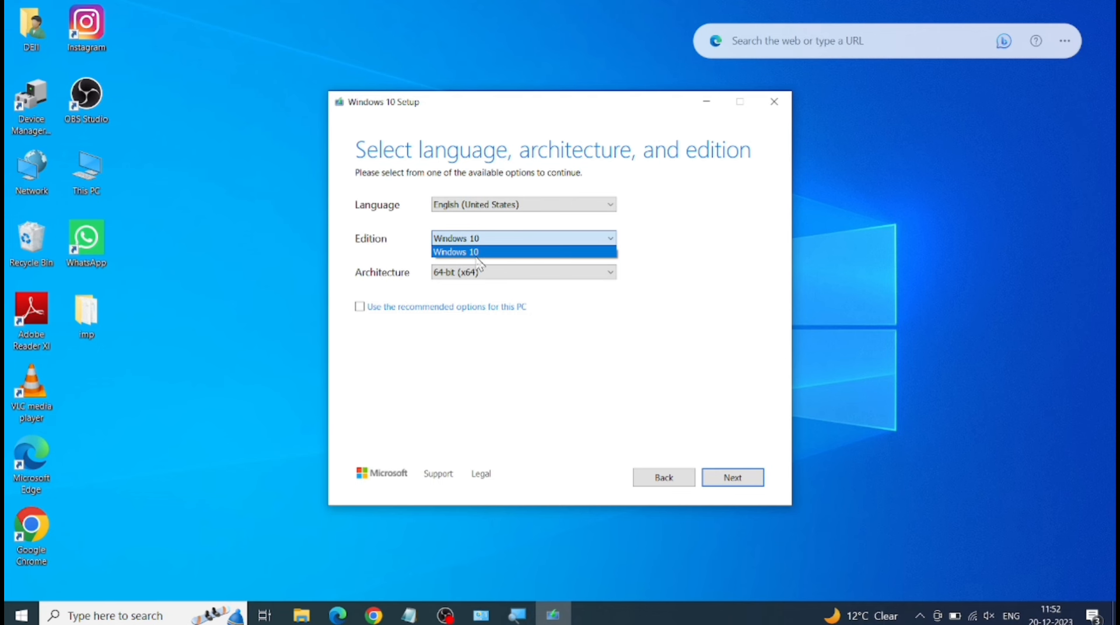
click(477, 258)
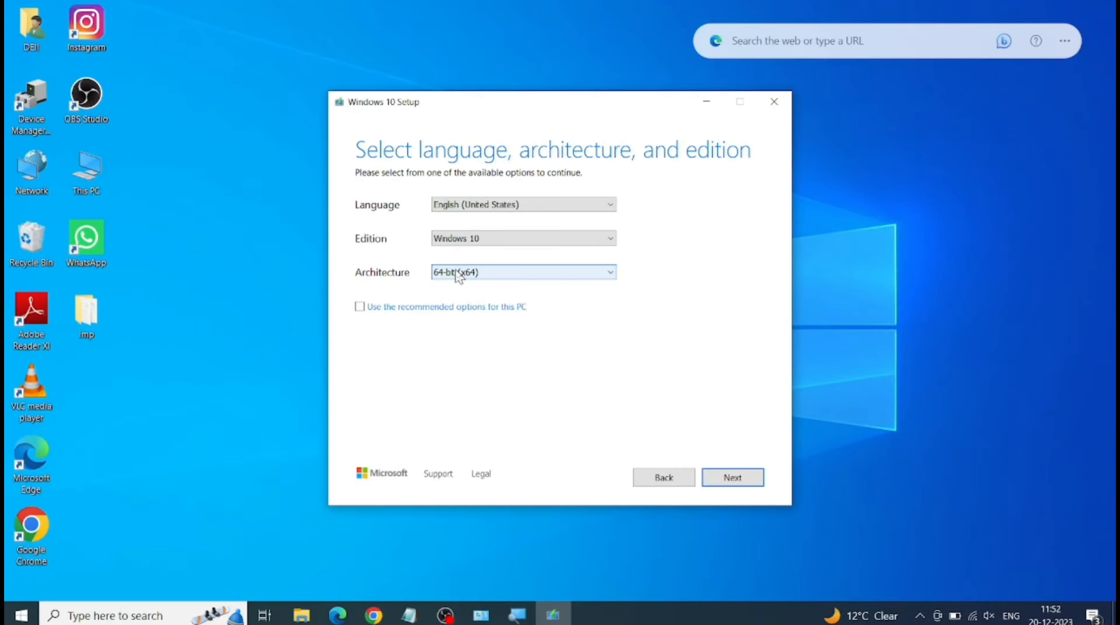
click(457, 274)
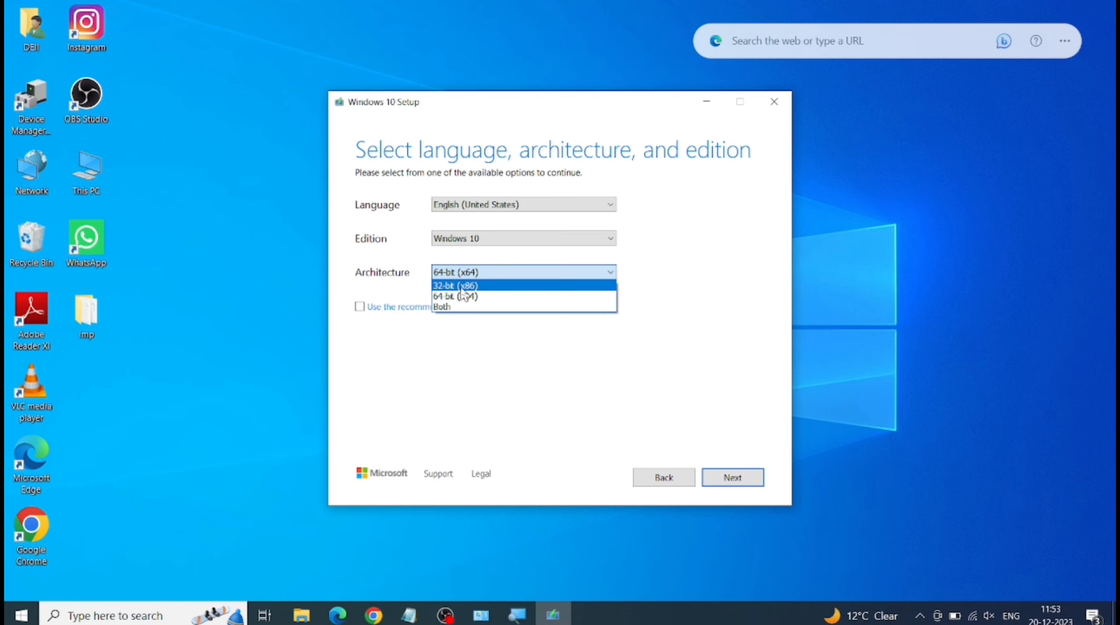
click(677, 257)
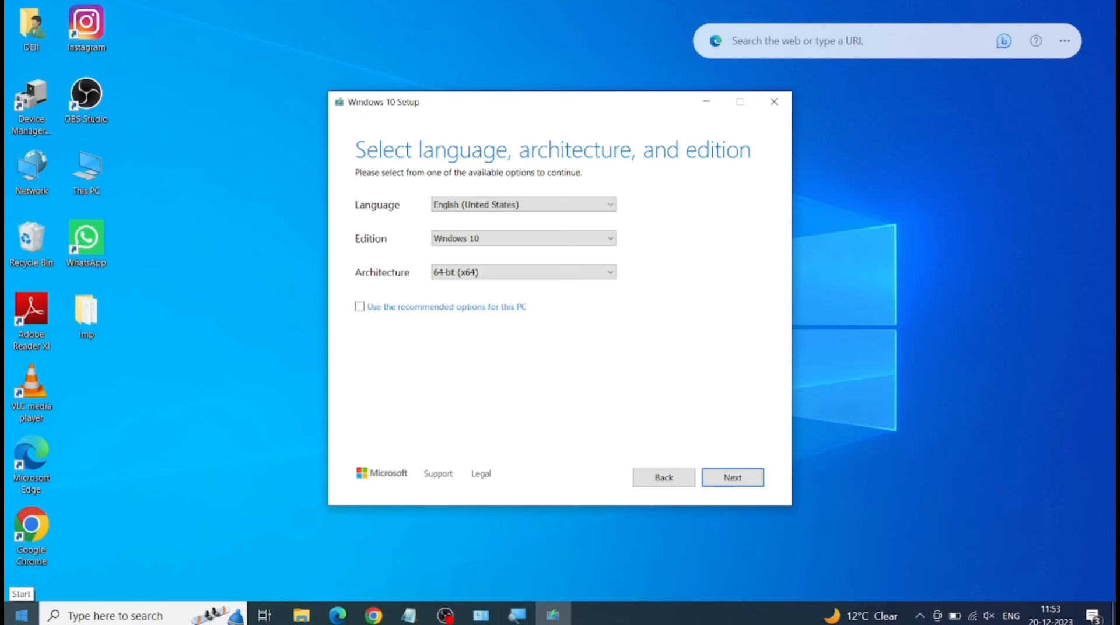
Check this PC's system type in the device specifications on the About page of the Windows system settings.
click(21, 614)
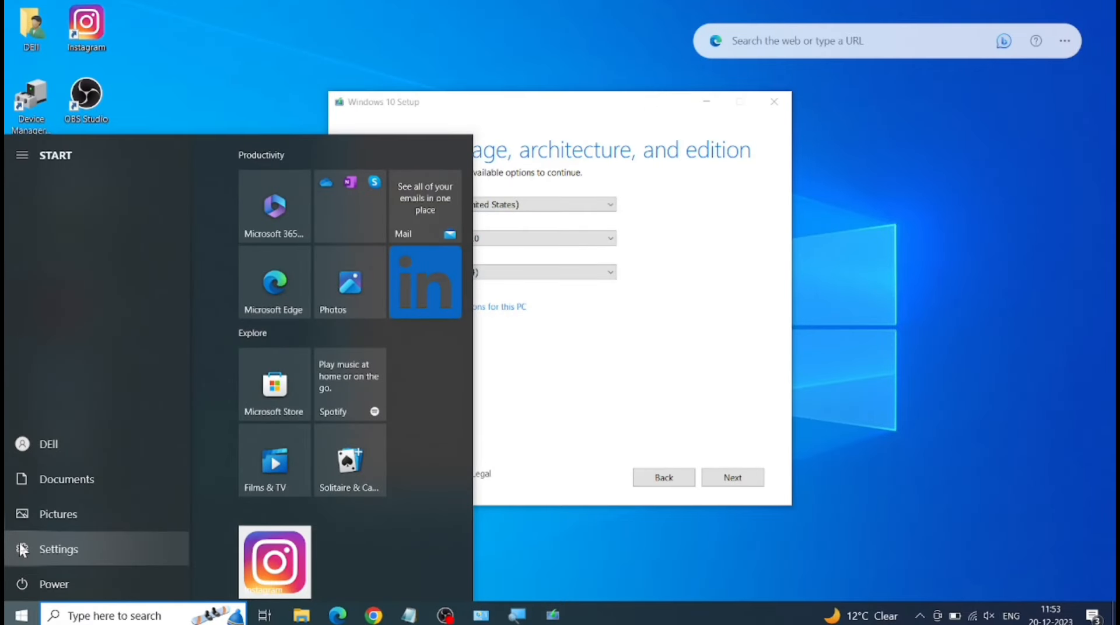
click(22, 549)
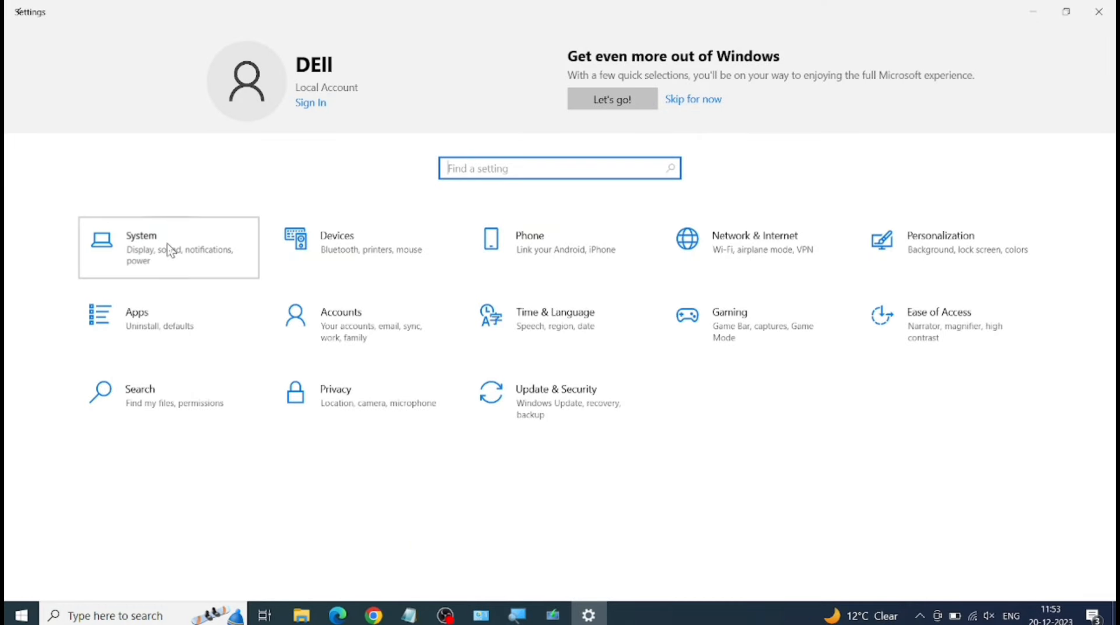
click(169, 249)
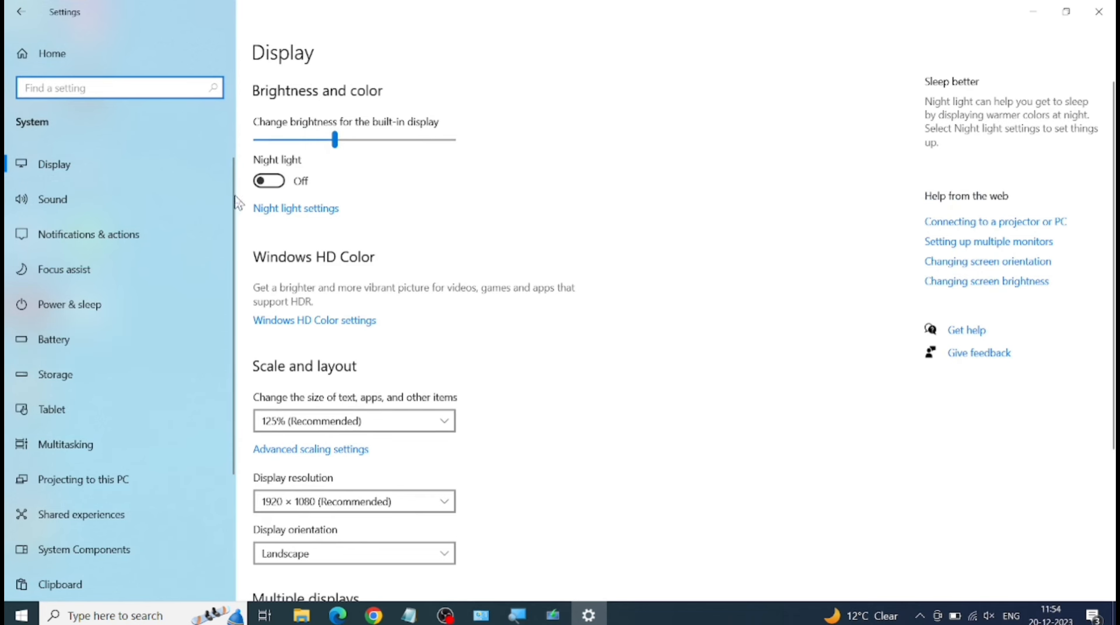
drag(232, 192, 241, 311)
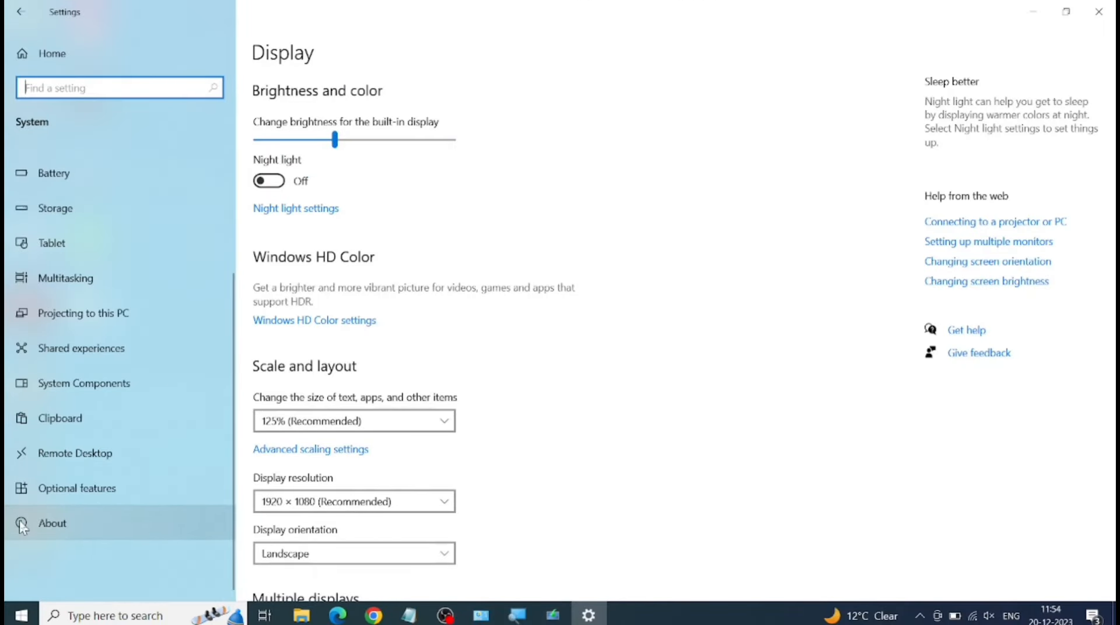
click(19, 520)
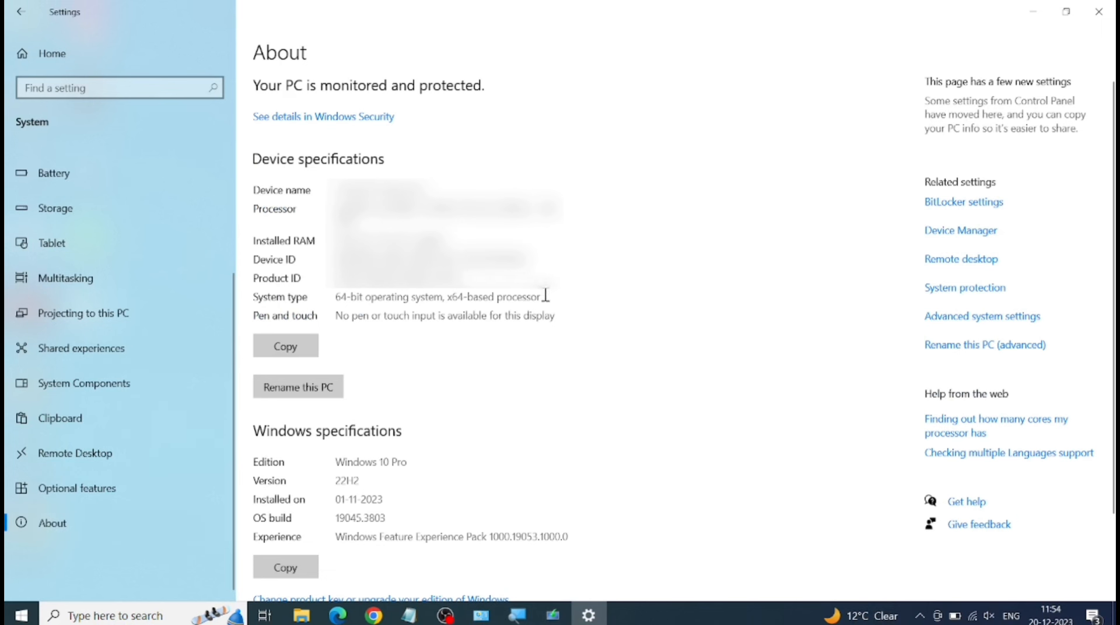
drag(545, 297, 337, 315)
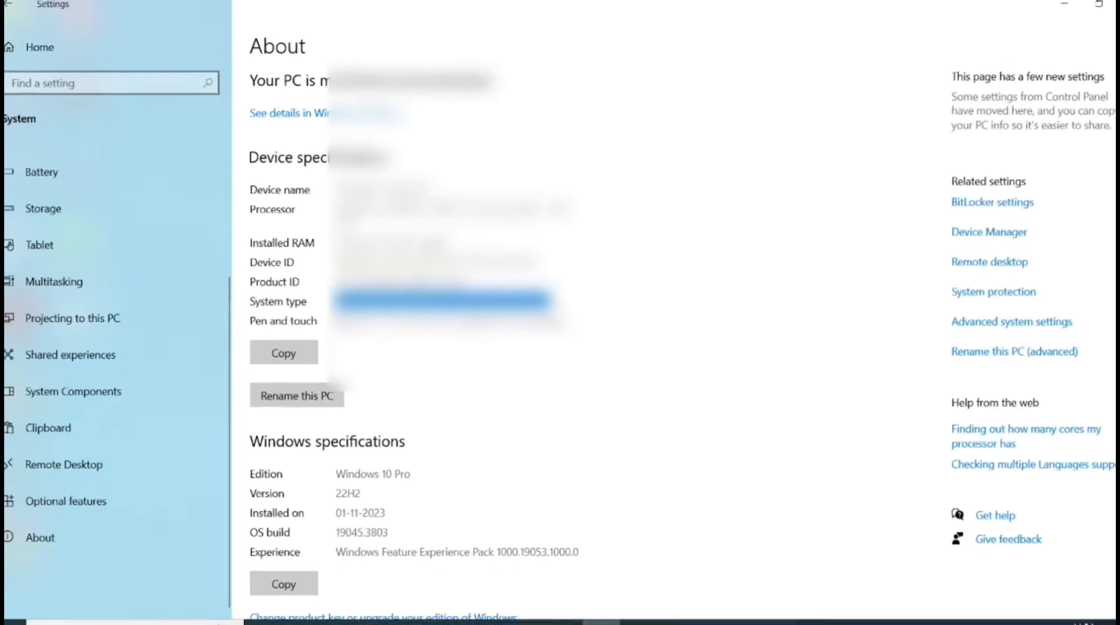
click(338, 313)
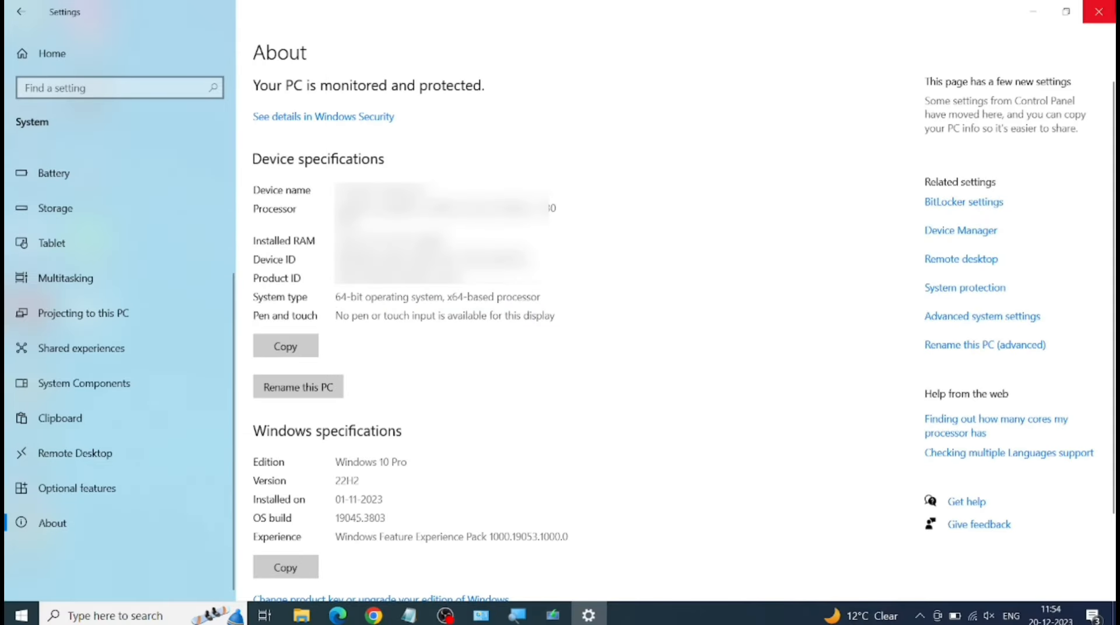
Close the system settings, choose the 64-bit (x64) architecture for the Windows 10 media and continue to the media choice.
click(1099, 11)
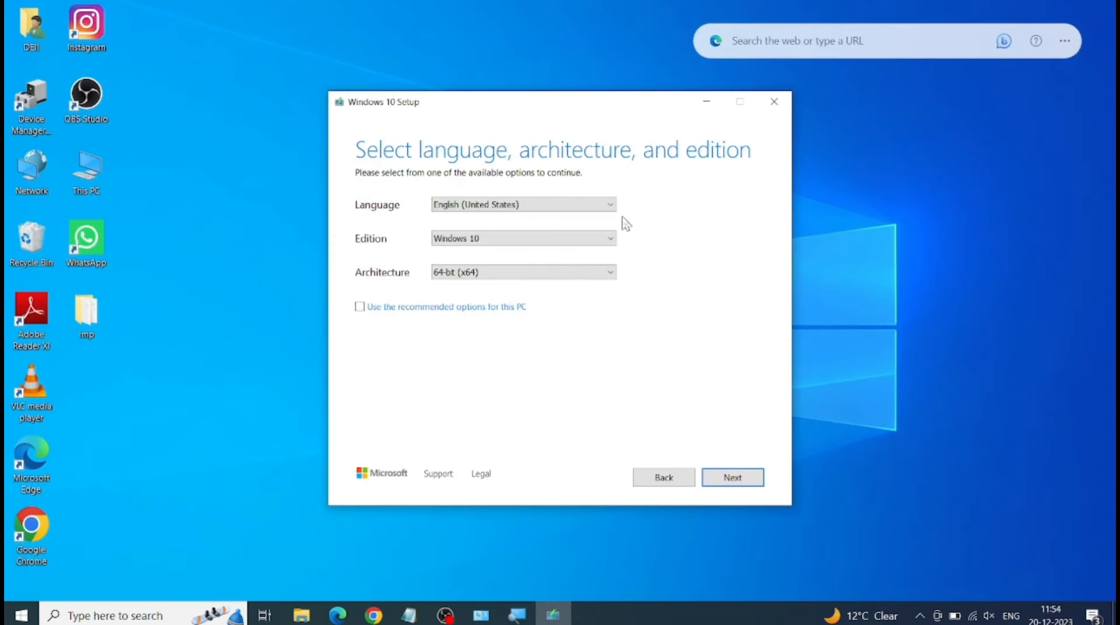
click(539, 274)
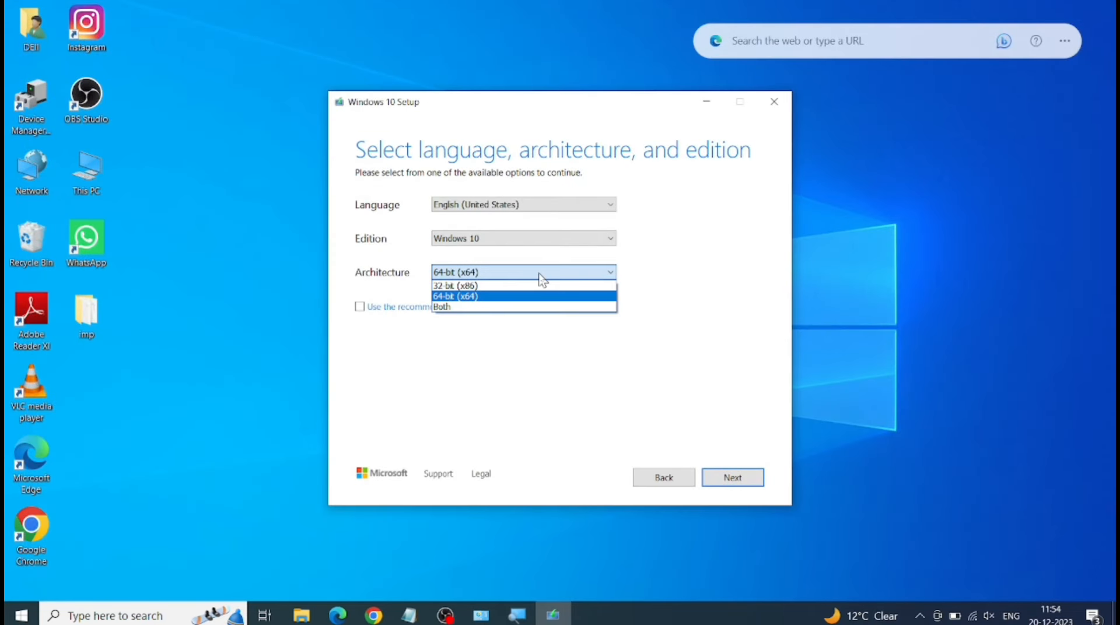
click(469, 296)
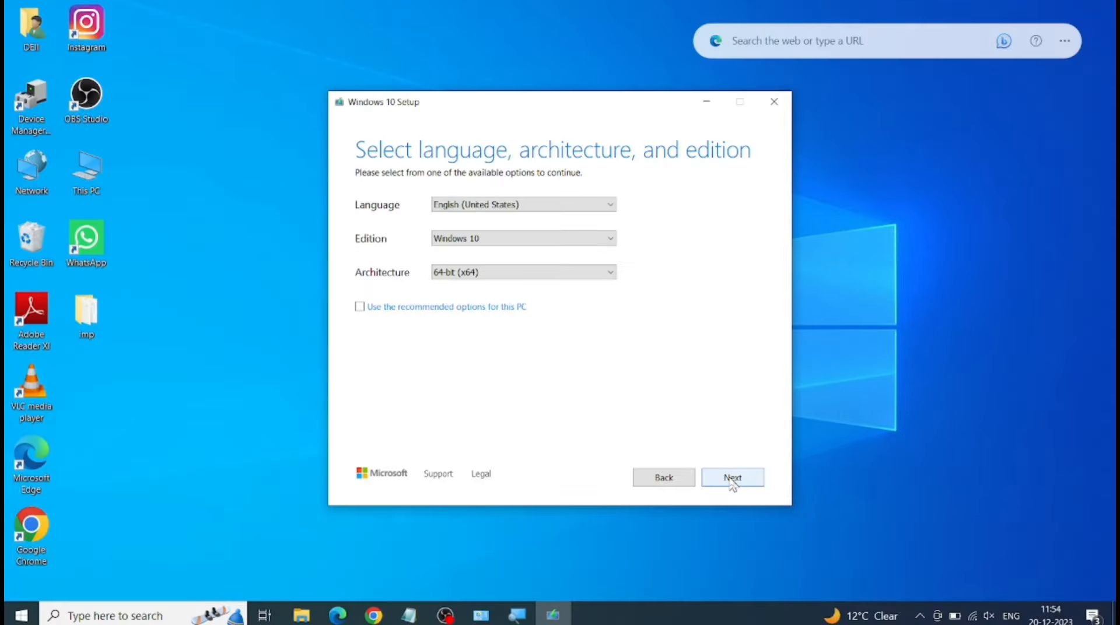
click(732, 478)
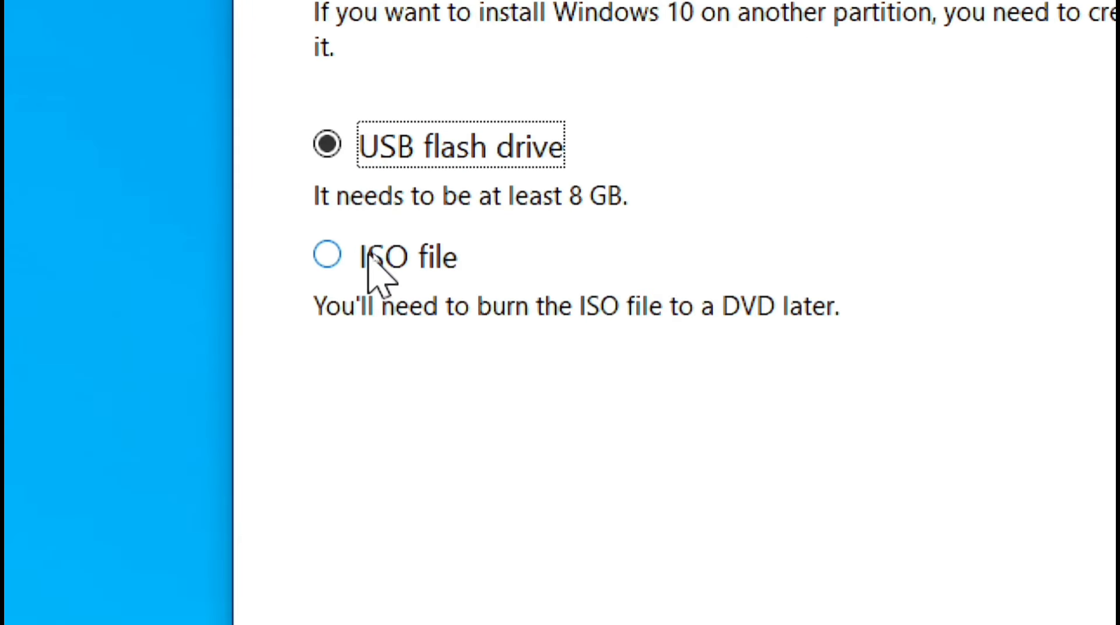
Choose ISO file as the installation media and save it as Windows on the Desktop.
click(326, 257)
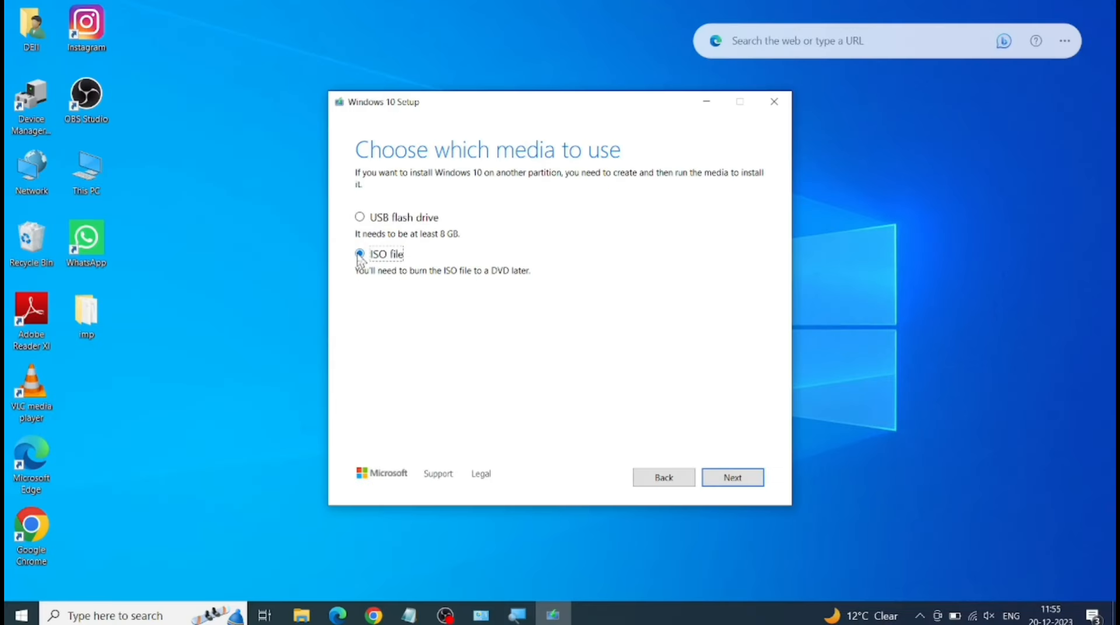
click(726, 484)
click(728, 484)
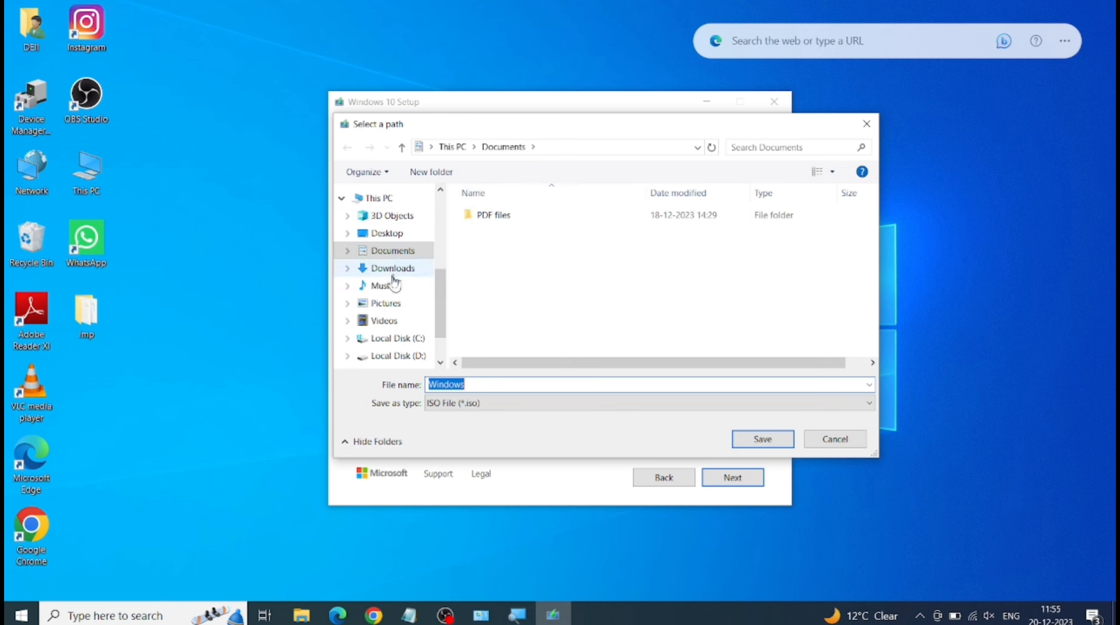
click(407, 234)
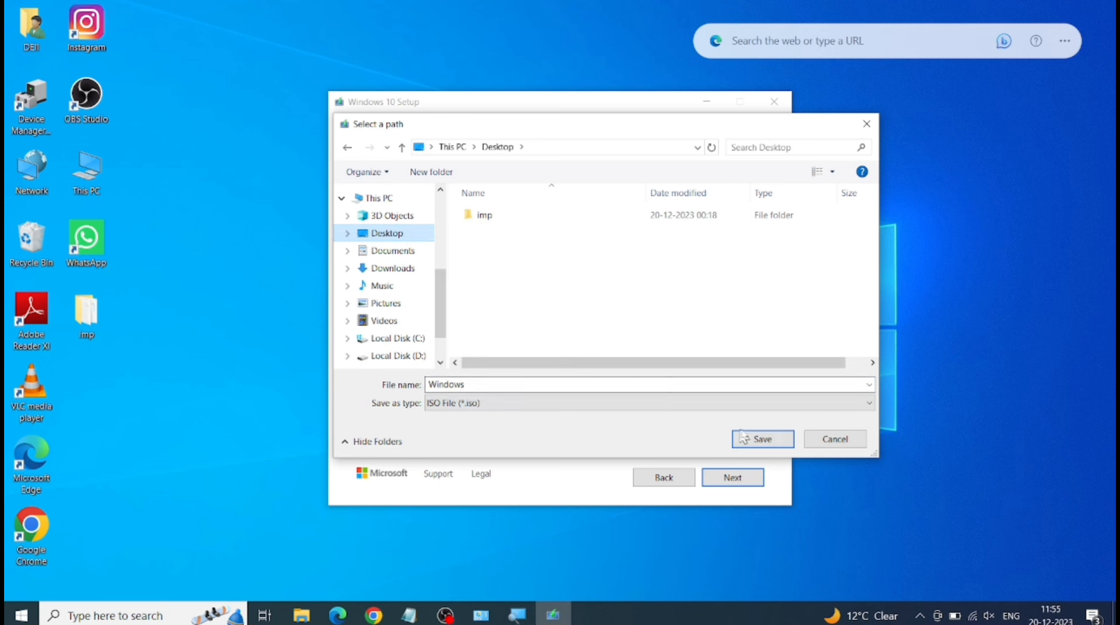
click(756, 442)
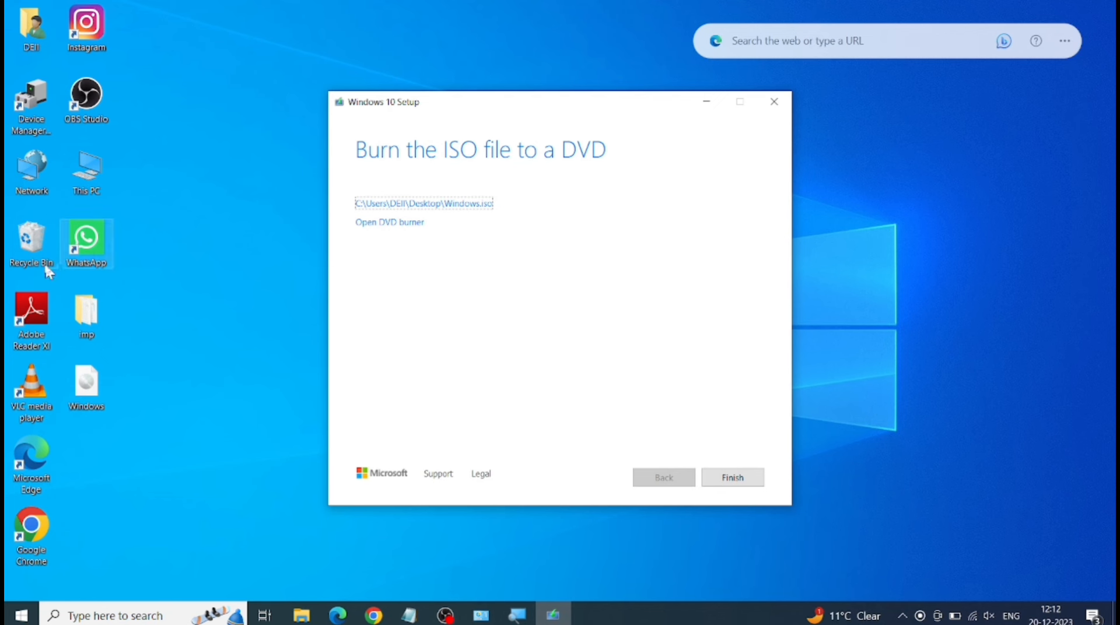
Move the Windows ISO file to an open area of the desktop and finish the Windows 10 setup.
drag(87, 382, 270, 280)
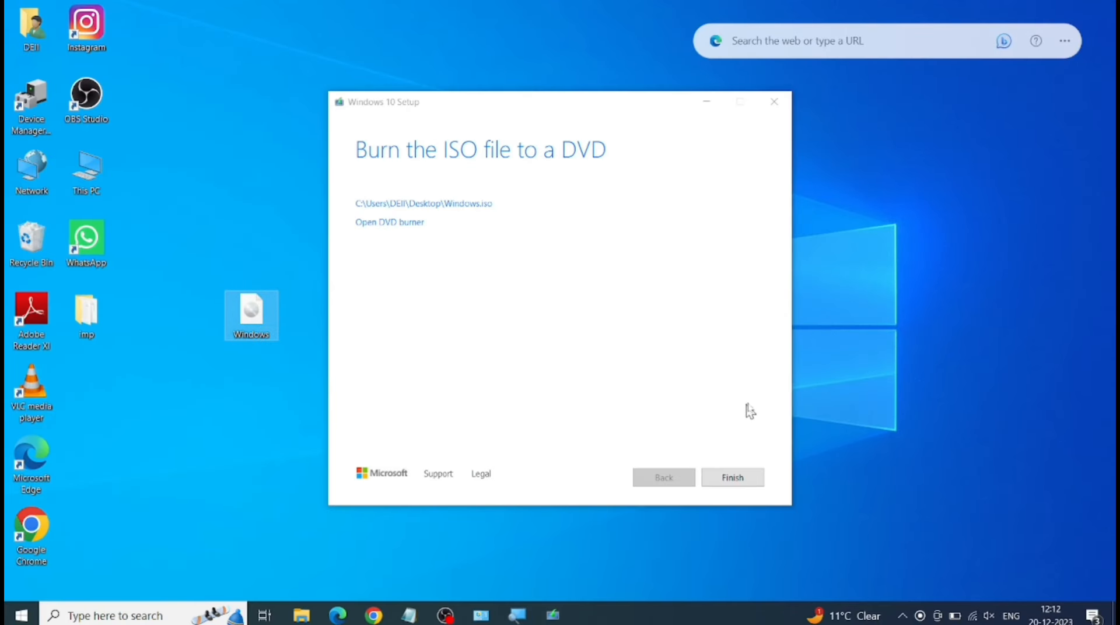
click(749, 475)
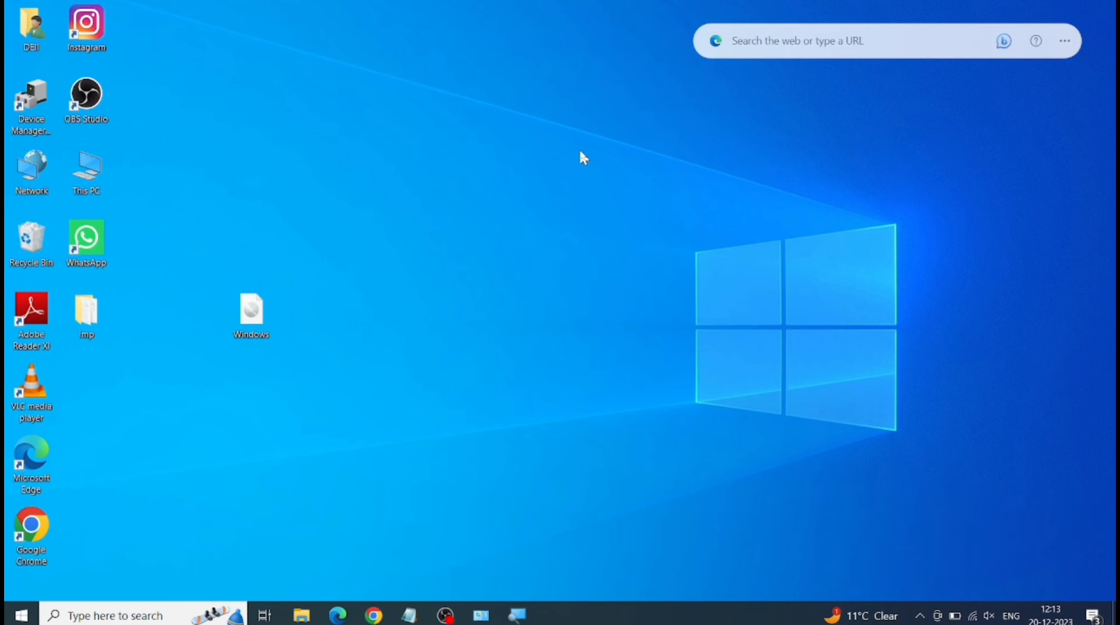
Check the contents of USB Drive (F:) in This PC and return to the drive overview.
double_click(87, 174)
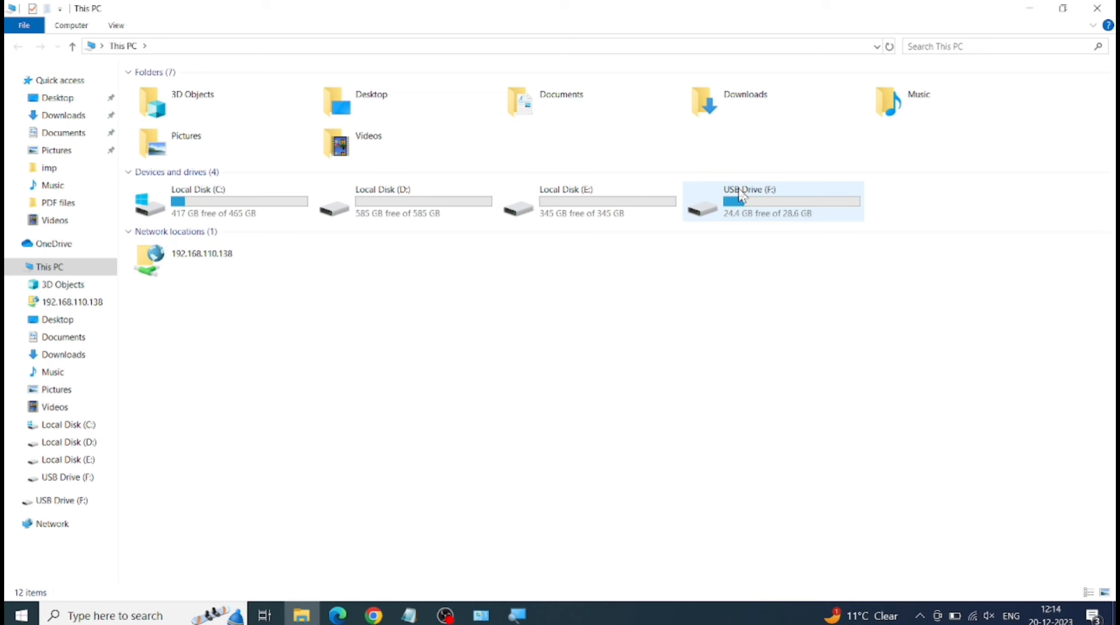
double_click(739, 192)
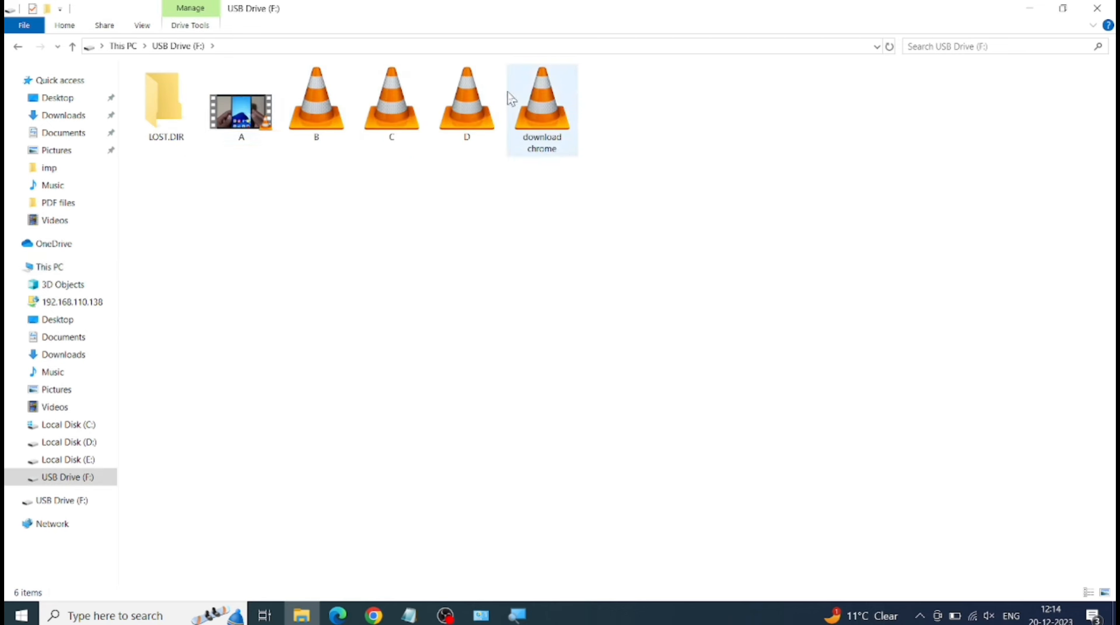
click(18, 47)
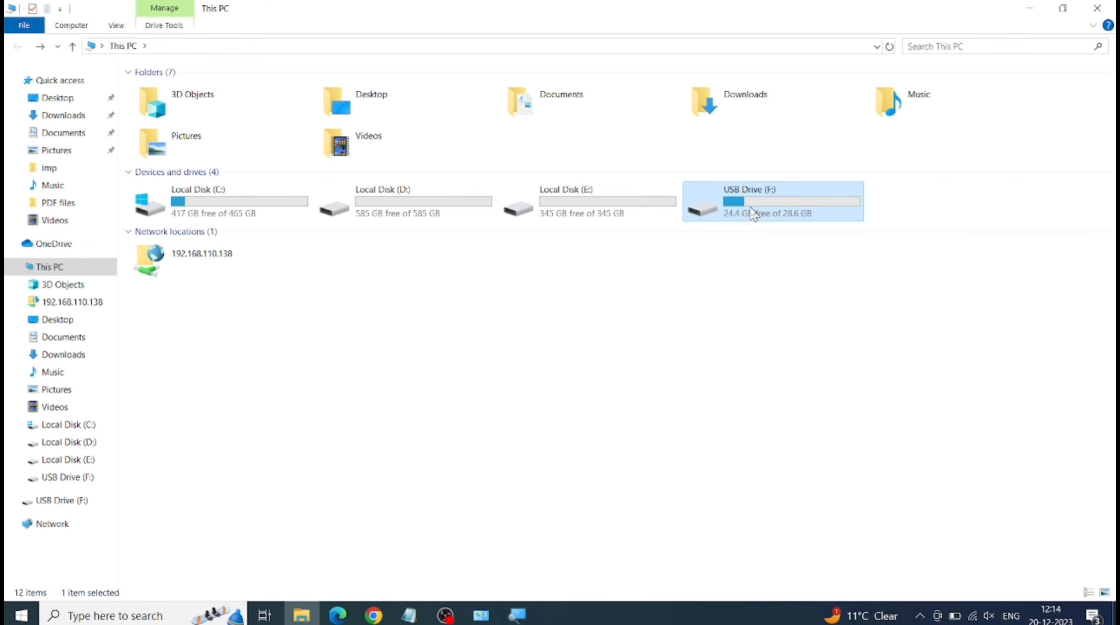
Format USB Drive (F:) as FAT32 with a 32-kilobyte allocation unit size and Quick Format, accepting the erasure of all data.
right_click(751, 208)
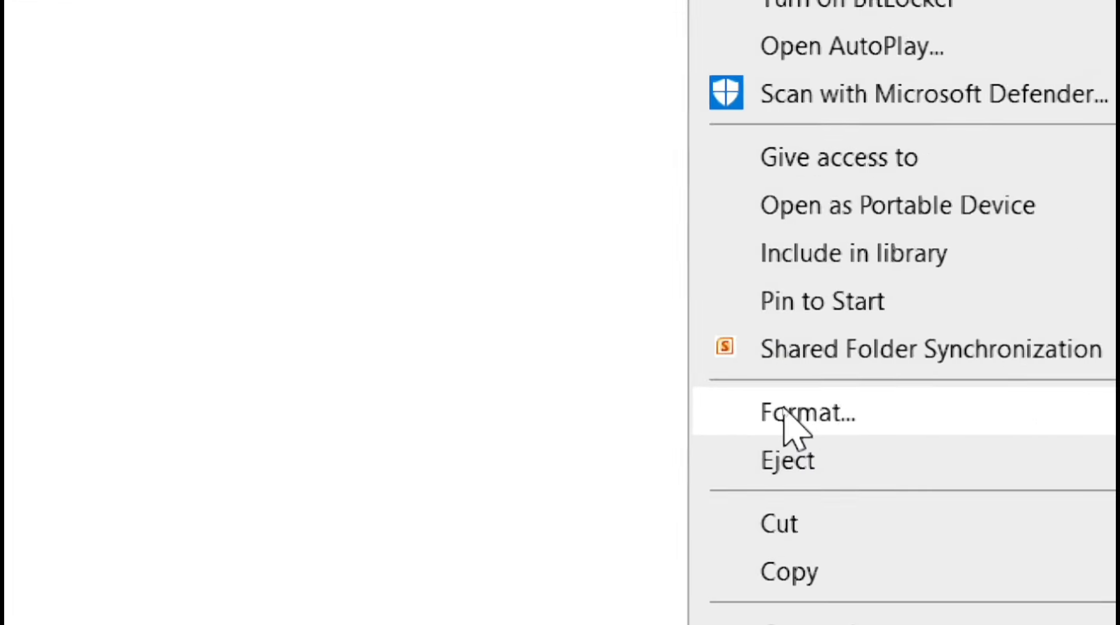
click(784, 411)
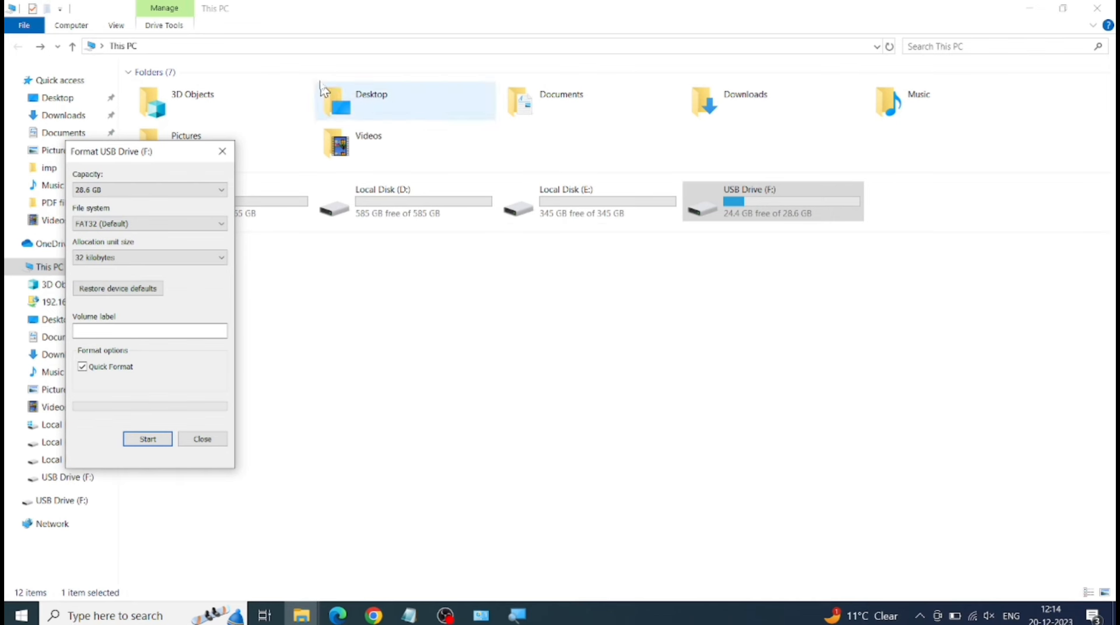
drag(161, 152, 481, 85)
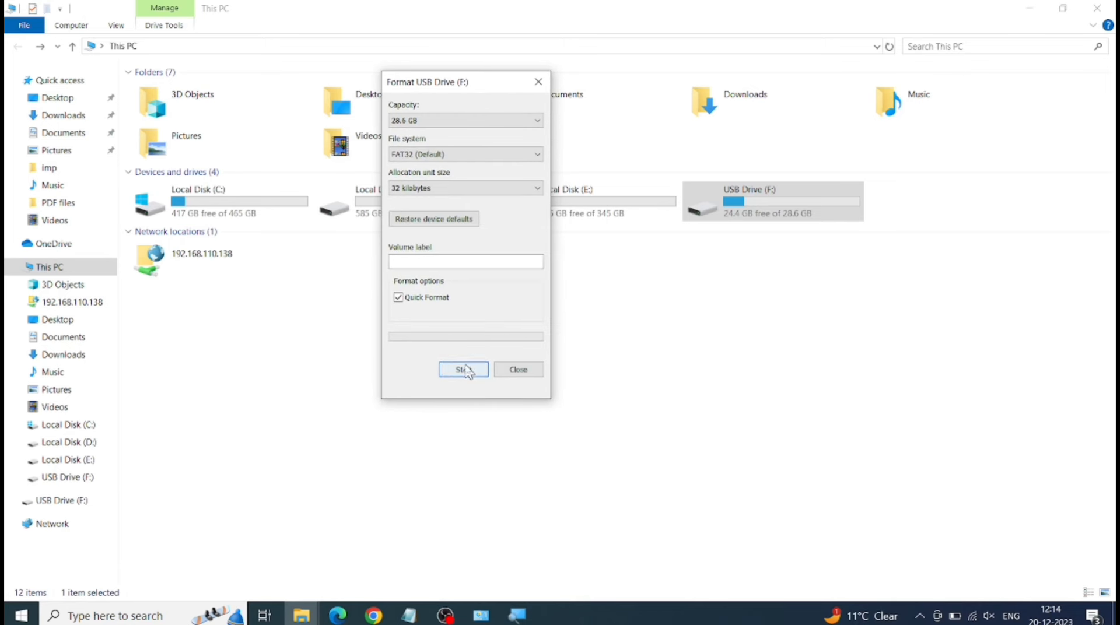
click(398, 297)
click(398, 298)
click(471, 376)
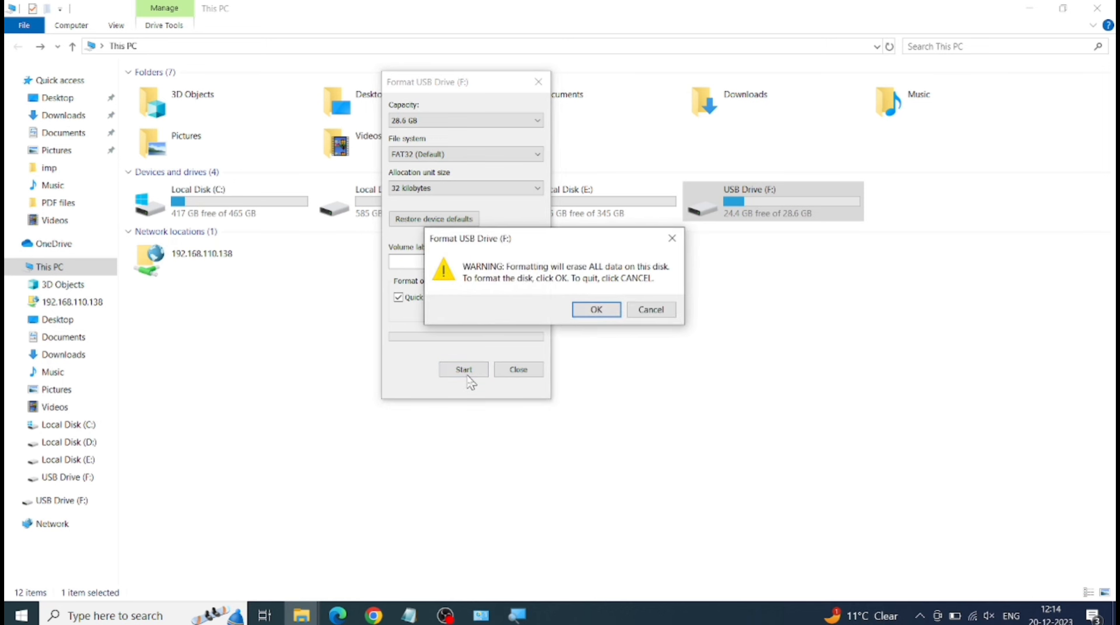
click(596, 311)
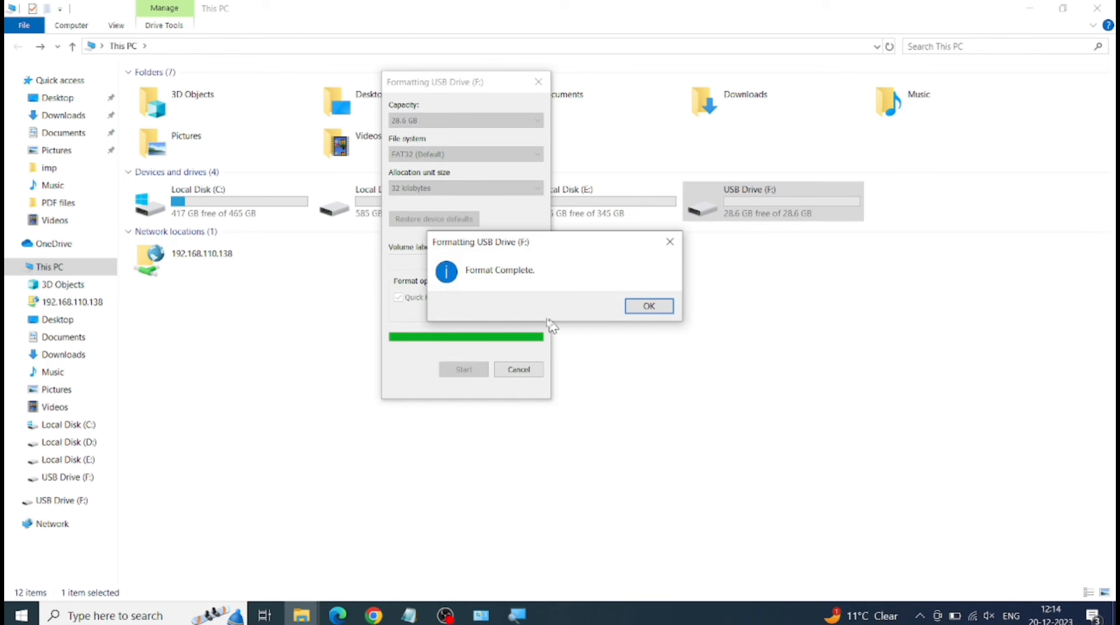
click(648, 308)
click(536, 81)
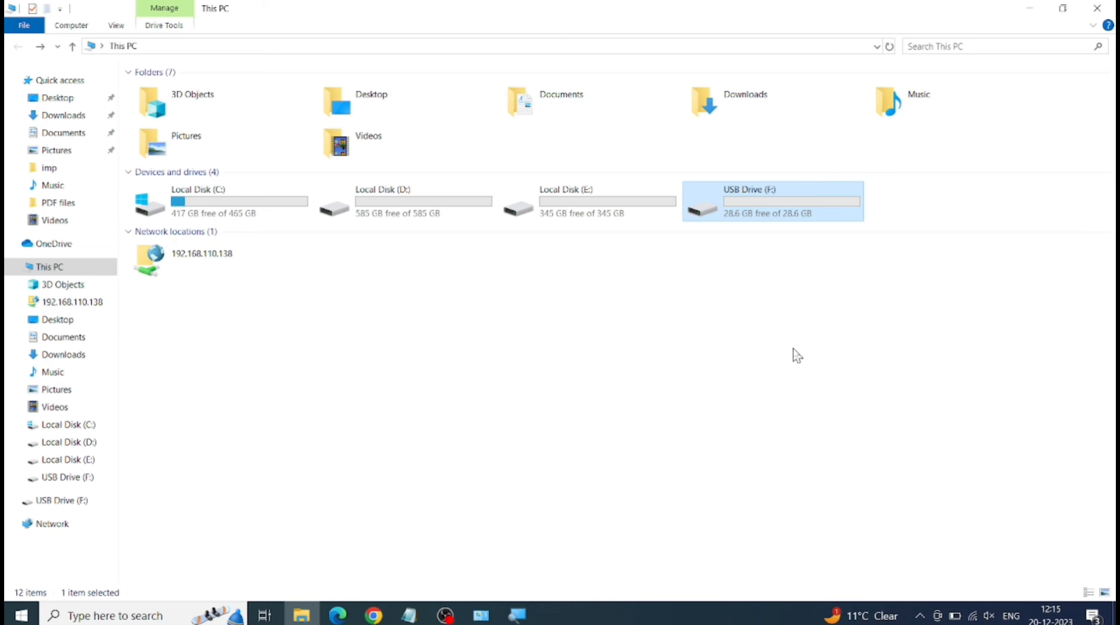
Switch to Chrome, search for "rufus download" and open the official rufus.ie site.
click(1035, 14)
click(374, 615)
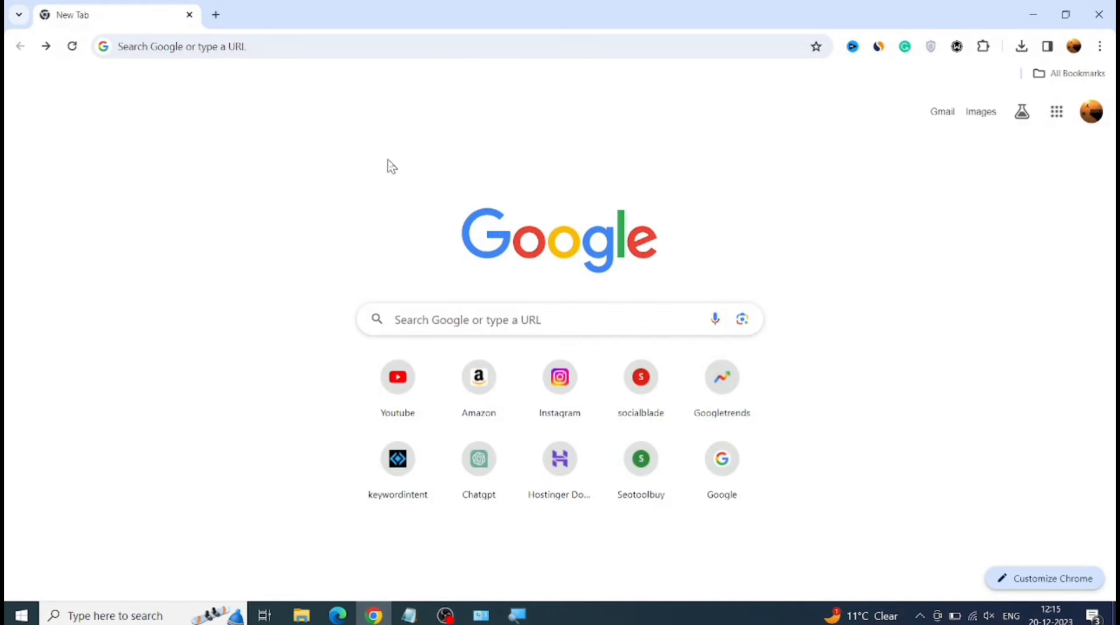
click(389, 46)
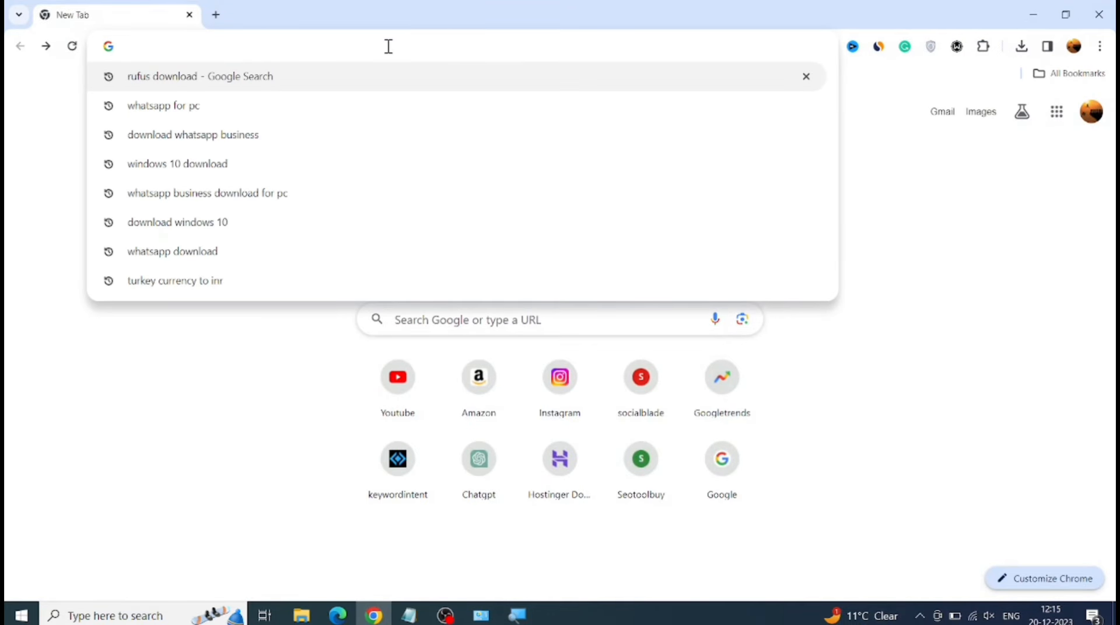
click(198, 85)
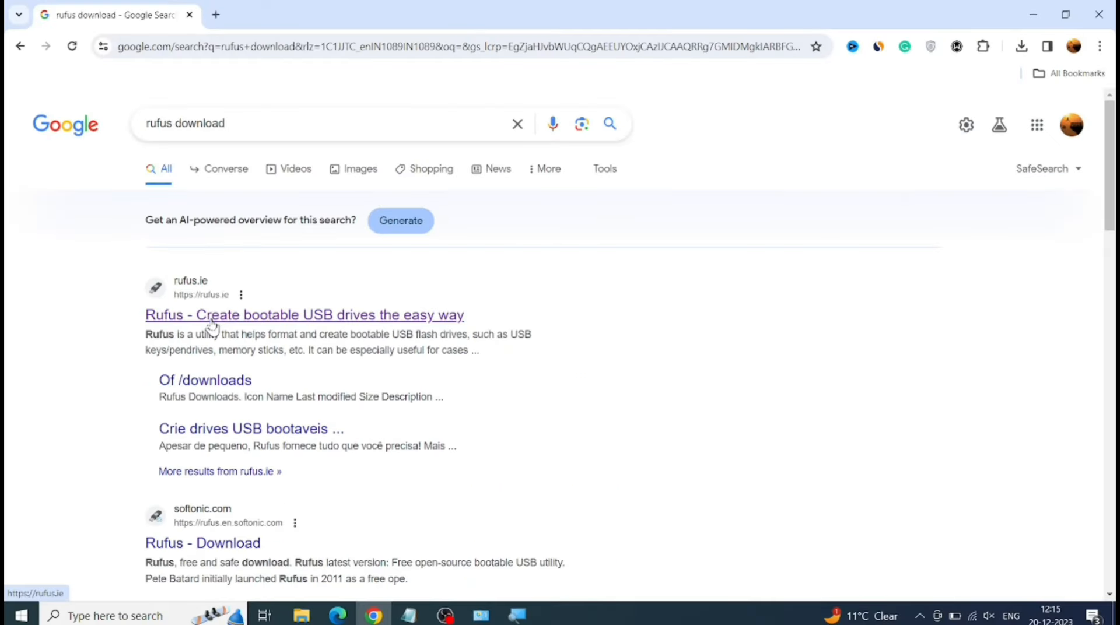
click(212, 327)
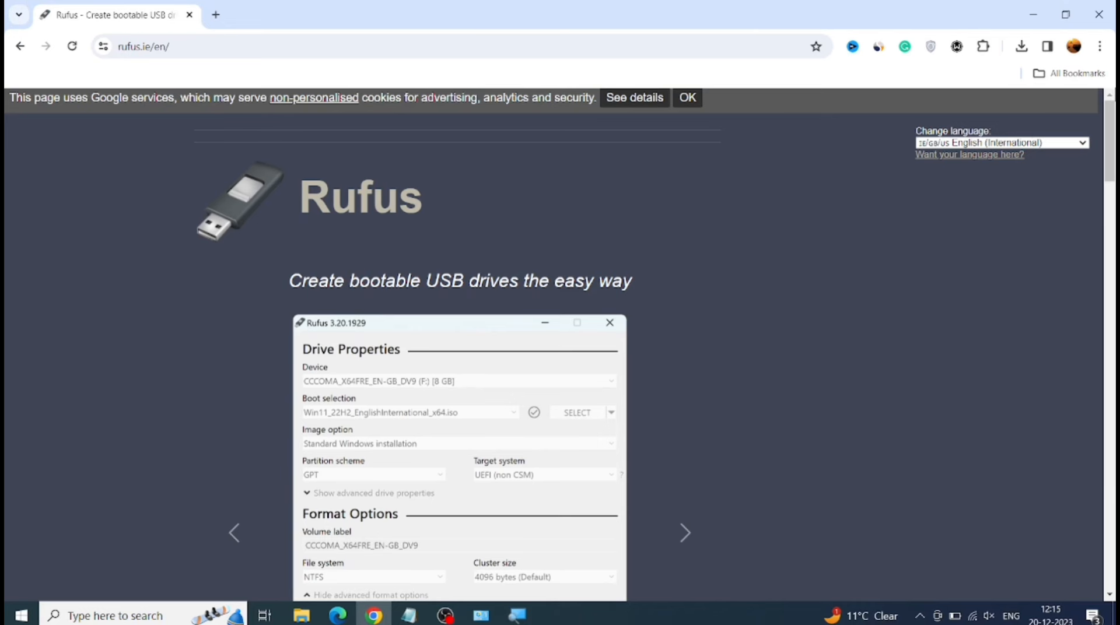
Download the standard Windows x64 release rufus-4.3.exe from the latest releases table.
drag(1112, 119, 1114, 254)
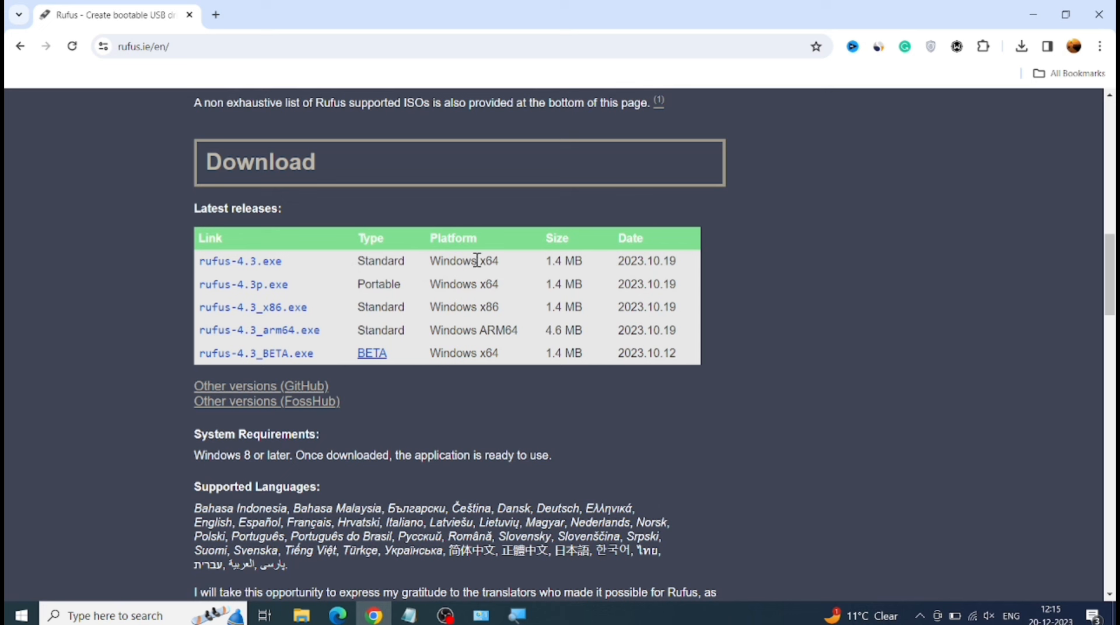
drag(501, 262, 485, 258)
click(496, 260)
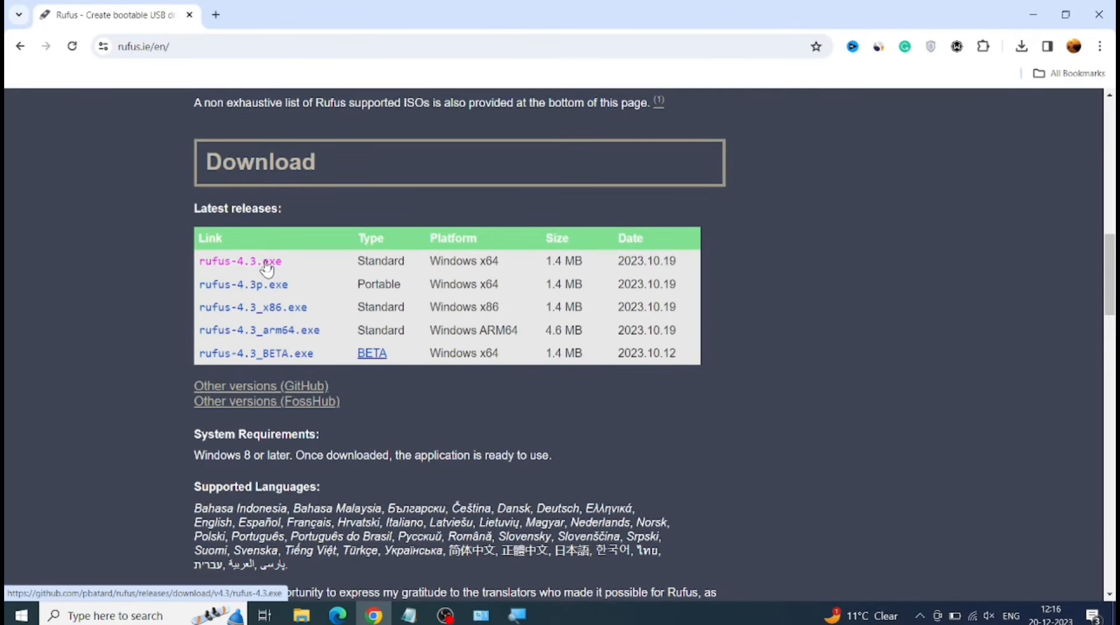
click(265, 266)
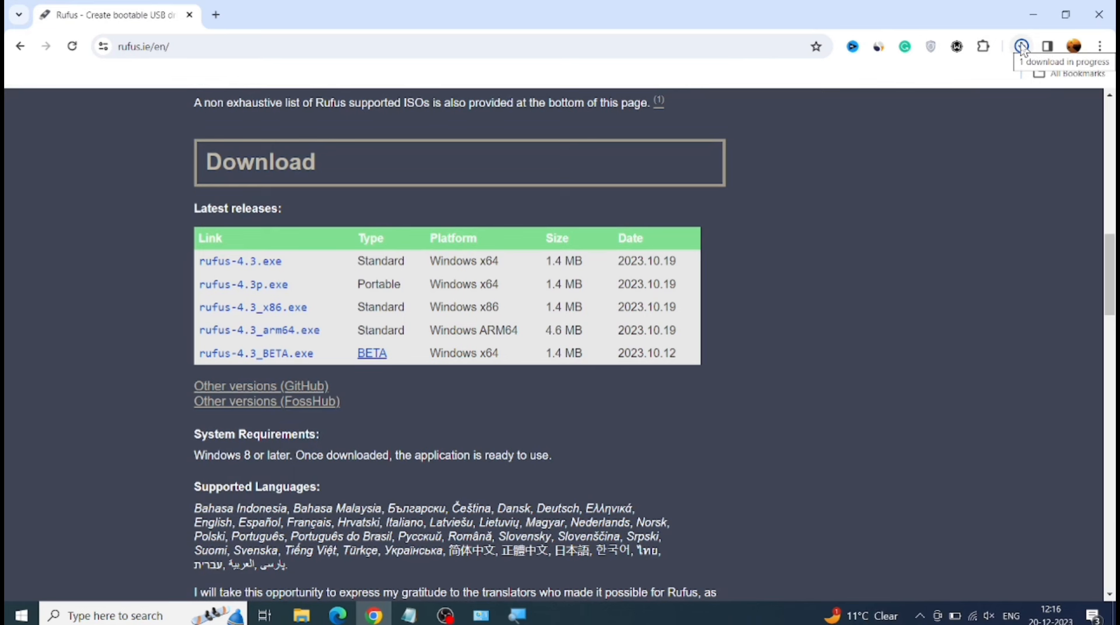
Show the downloaded rufus-4.3.exe in its folder and run it as administrator.
click(1021, 47)
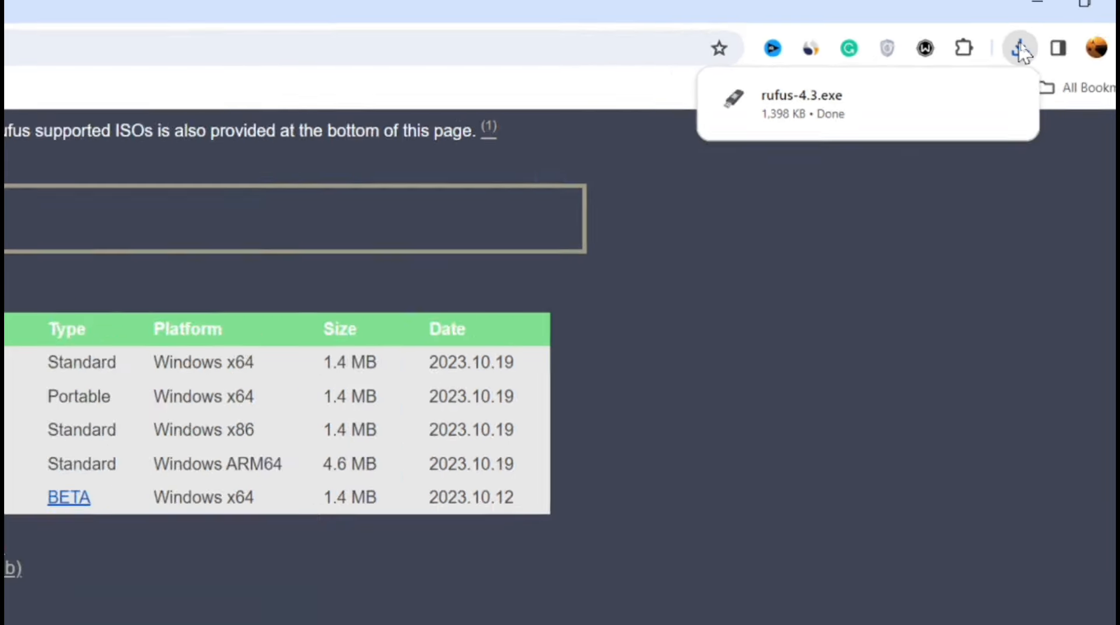
click(1022, 51)
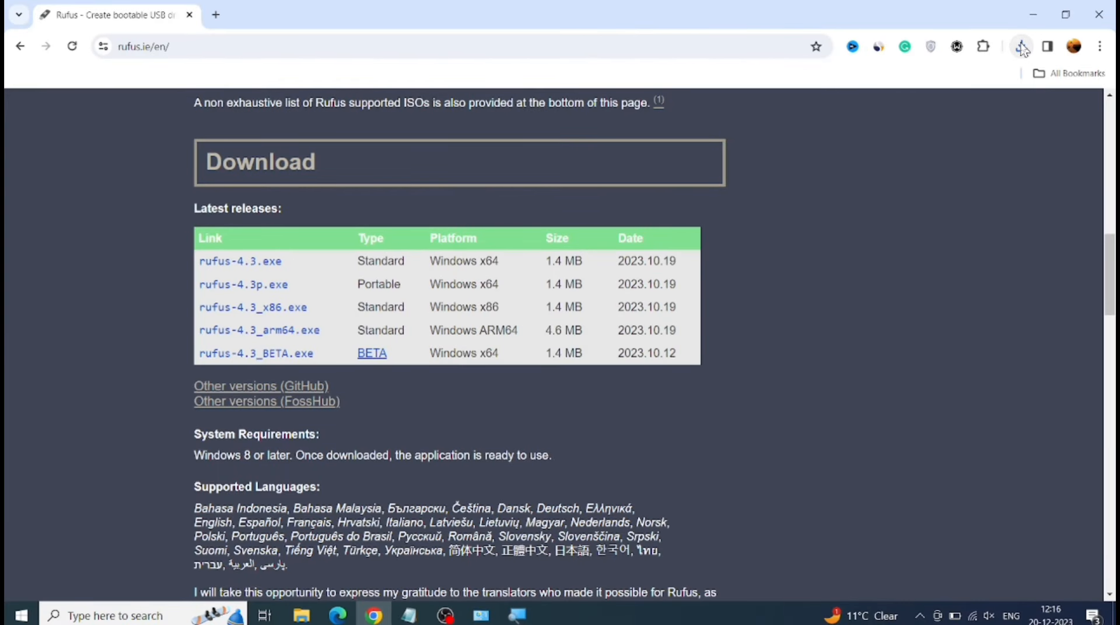
click(1021, 47)
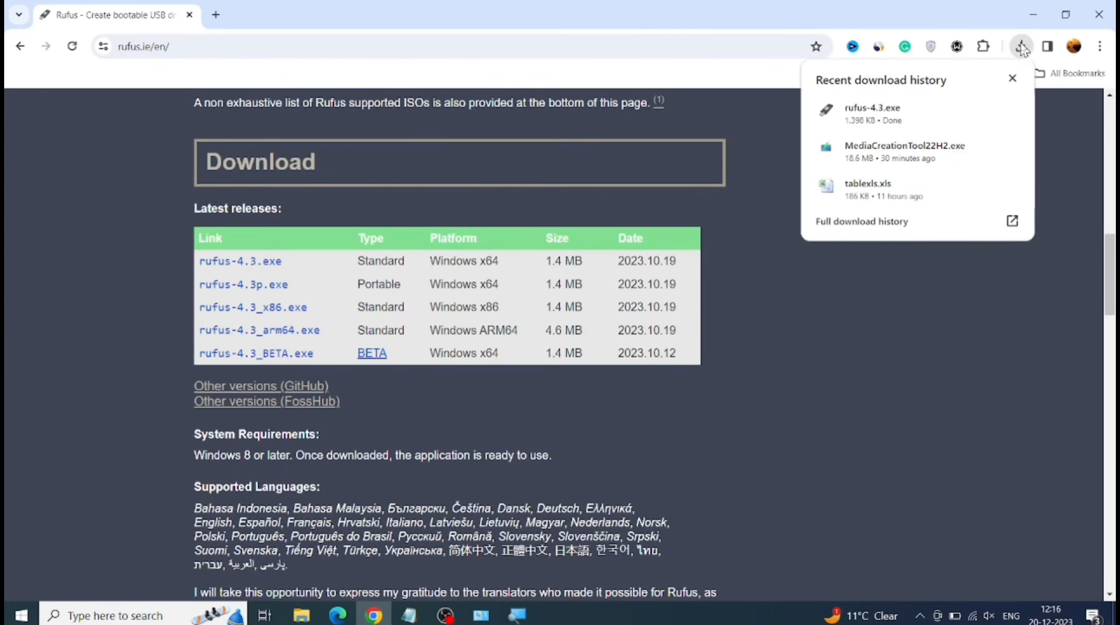
click(984, 109)
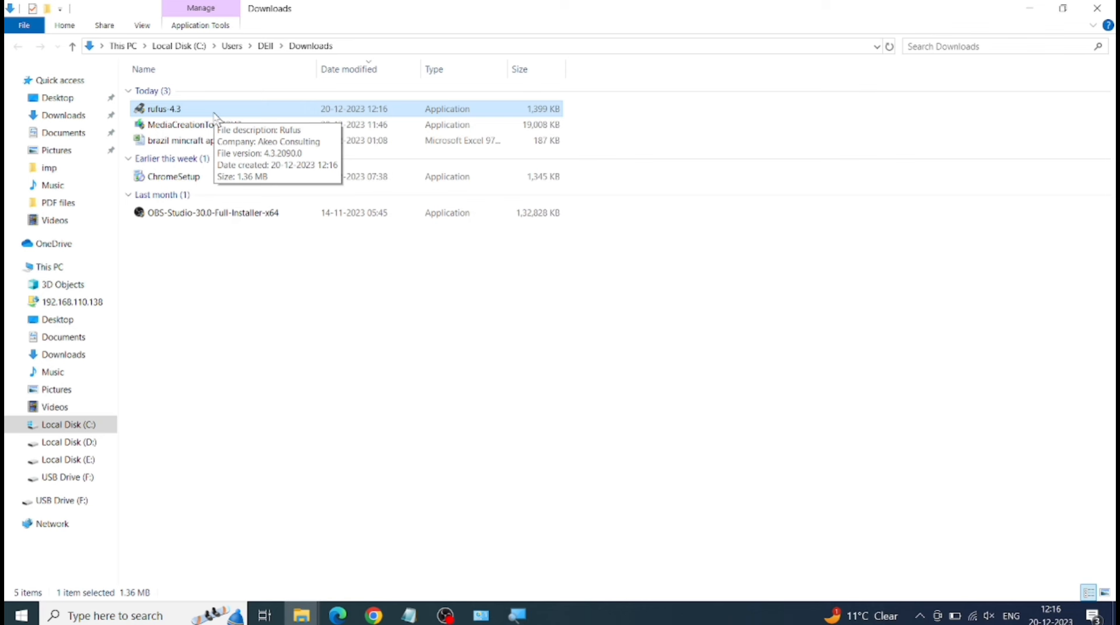
right_click(214, 115)
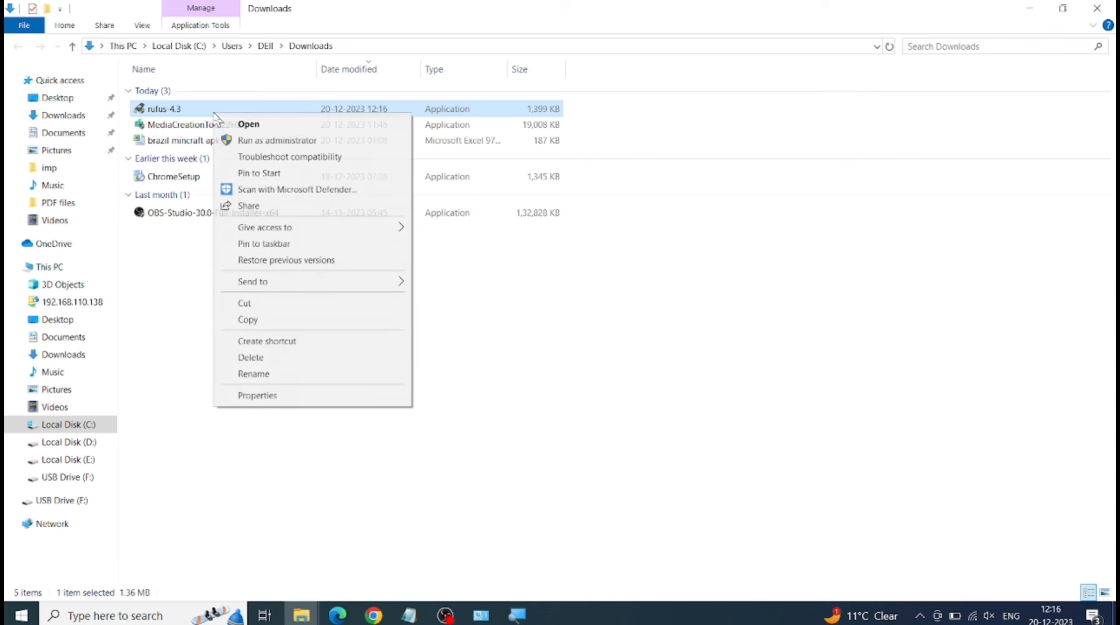
click(272, 142)
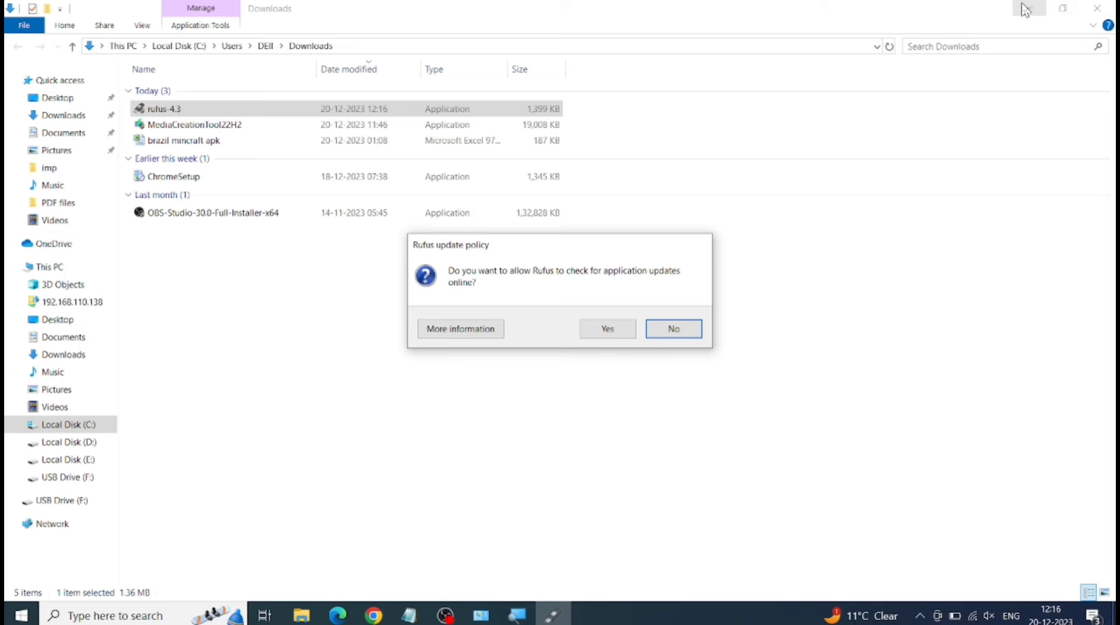
Clear away the Downloads folder window and decline Rufus's online update checks.
click(1023, 8)
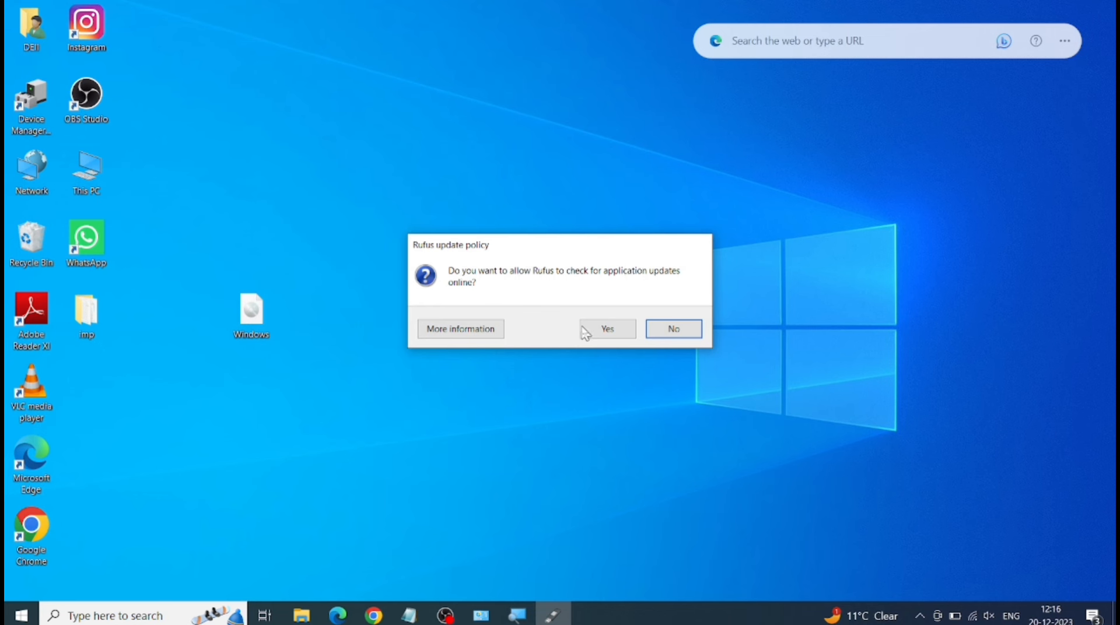
click(663, 330)
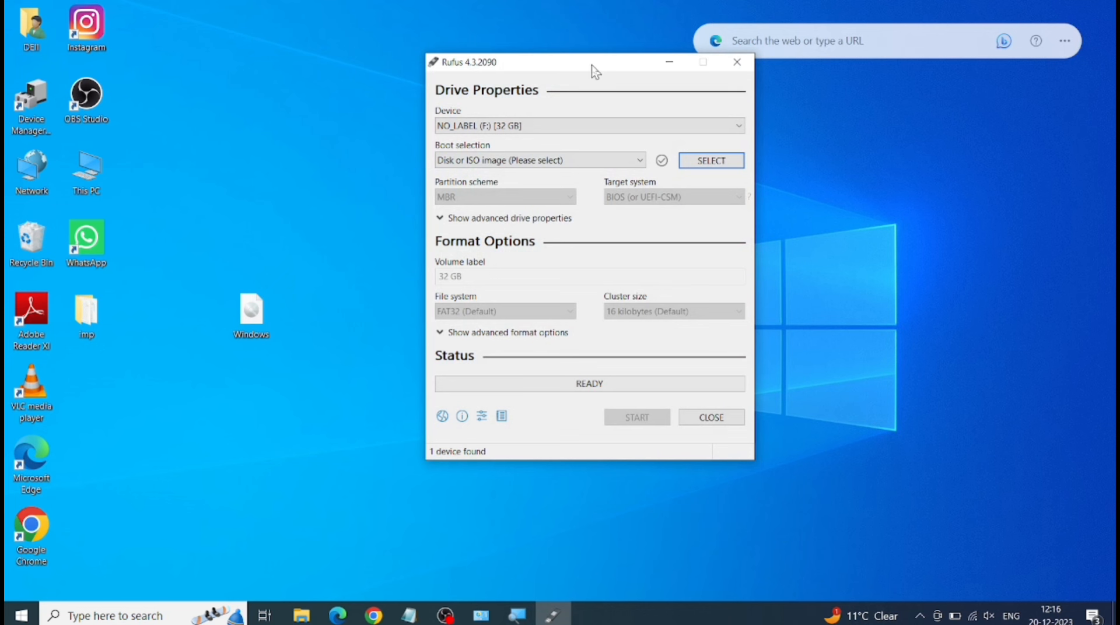
drag(592, 70, 569, 99)
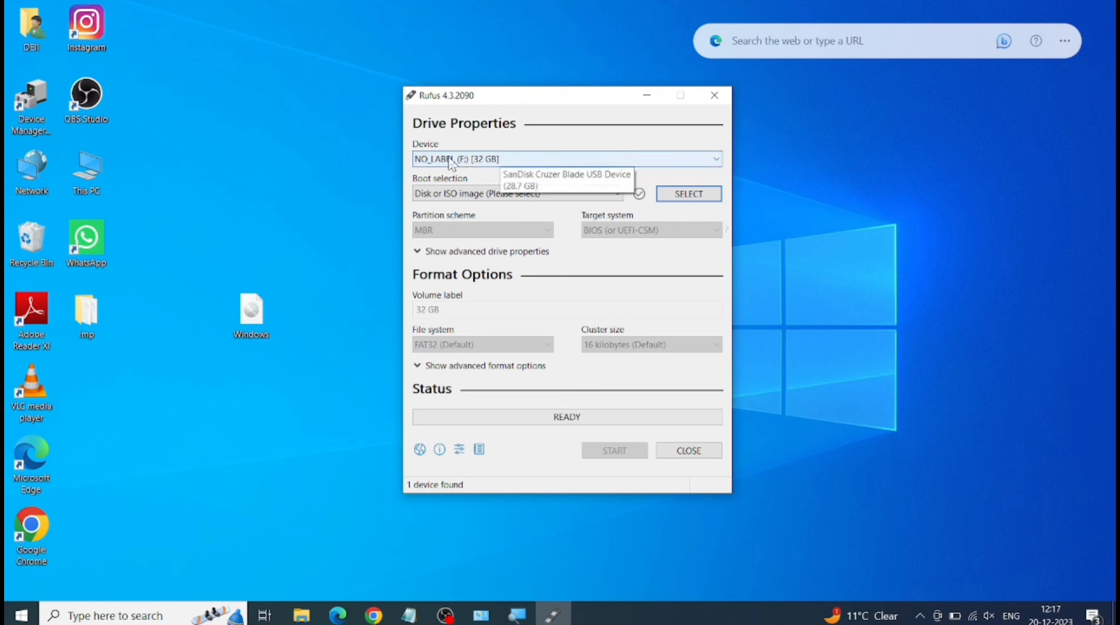
Choose the 32 GB NO_LABEL (F:) drive as the device and load the Windows disc image from the Desktop for booting.
click(521, 160)
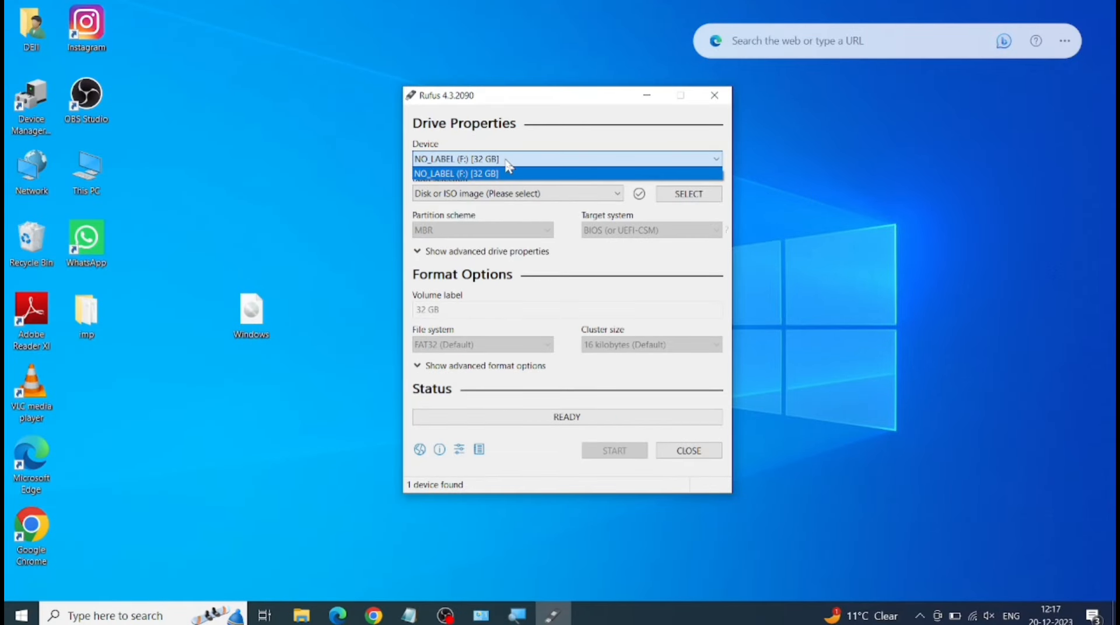
click(506, 162)
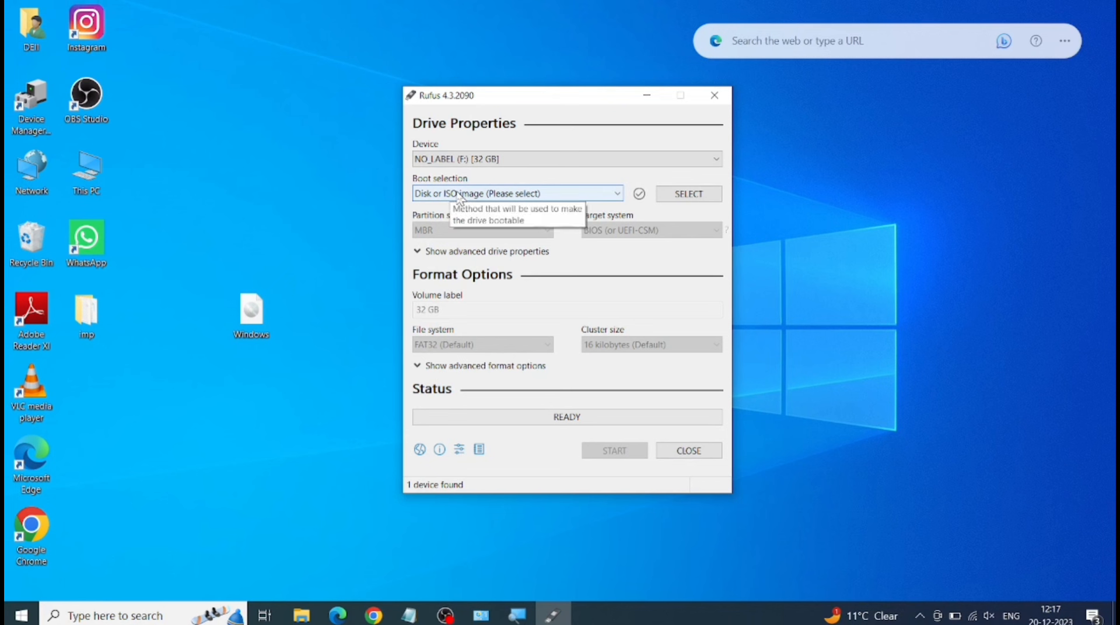
drag(251, 312, 327, 257)
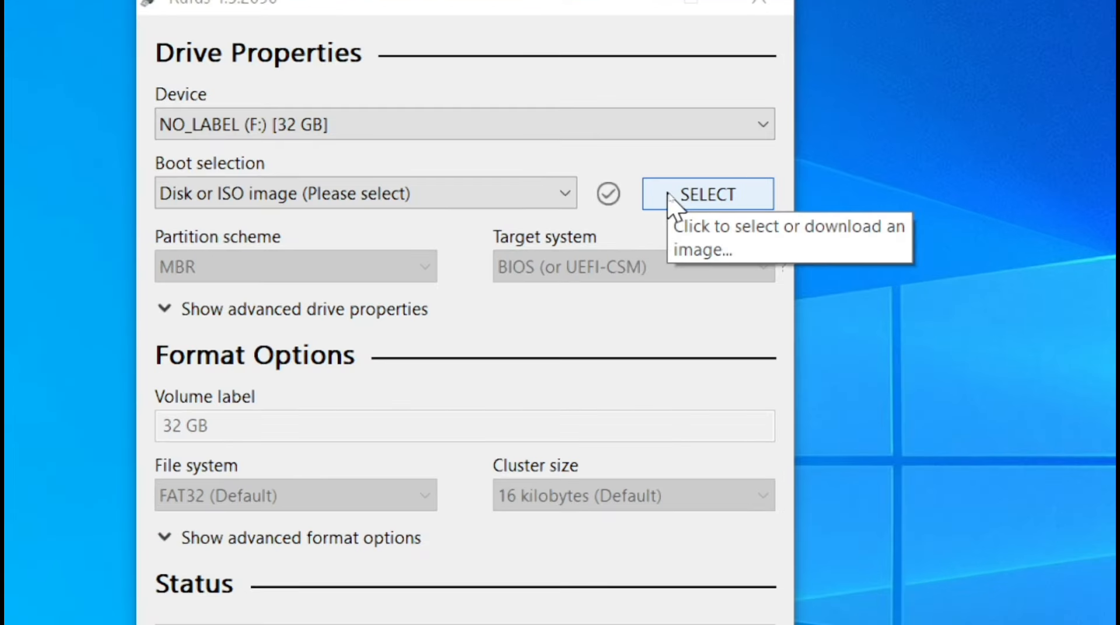
click(669, 195)
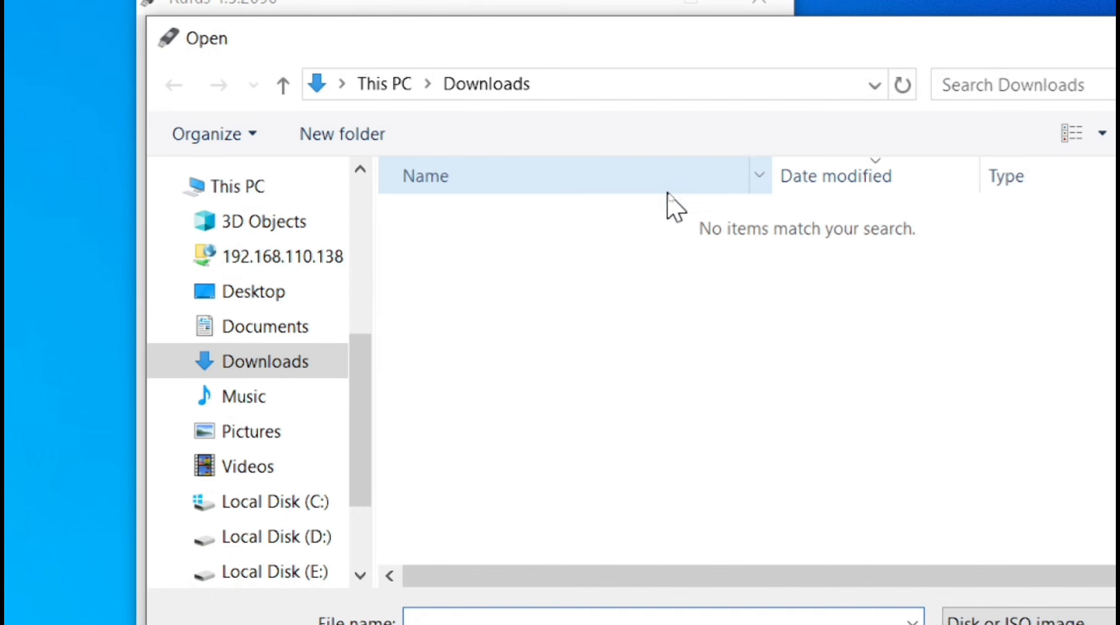
click(234, 294)
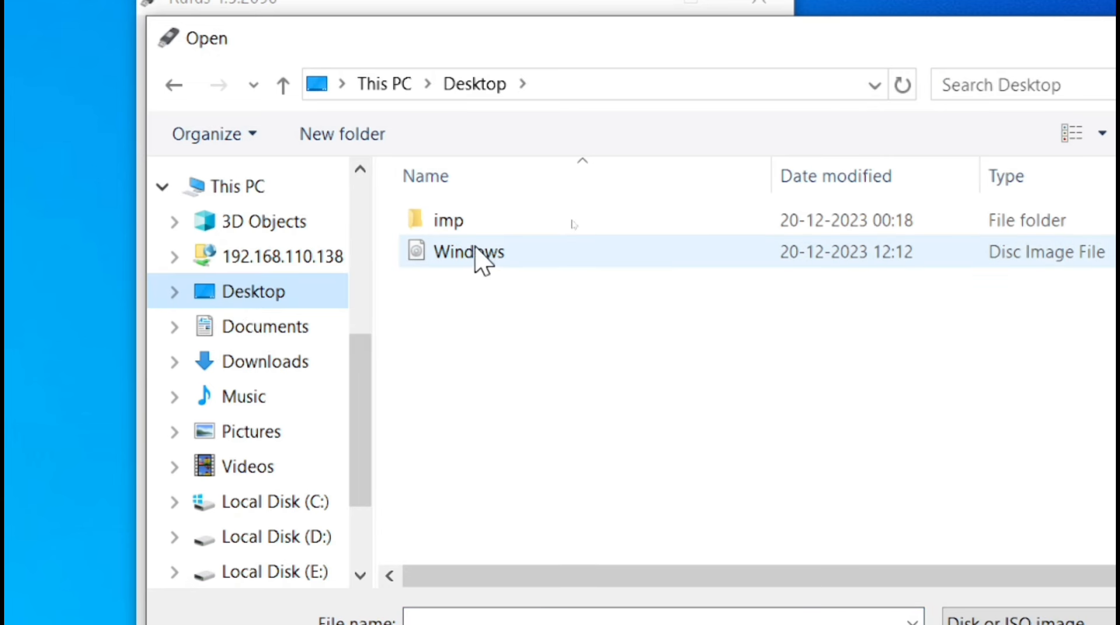
click(471, 252)
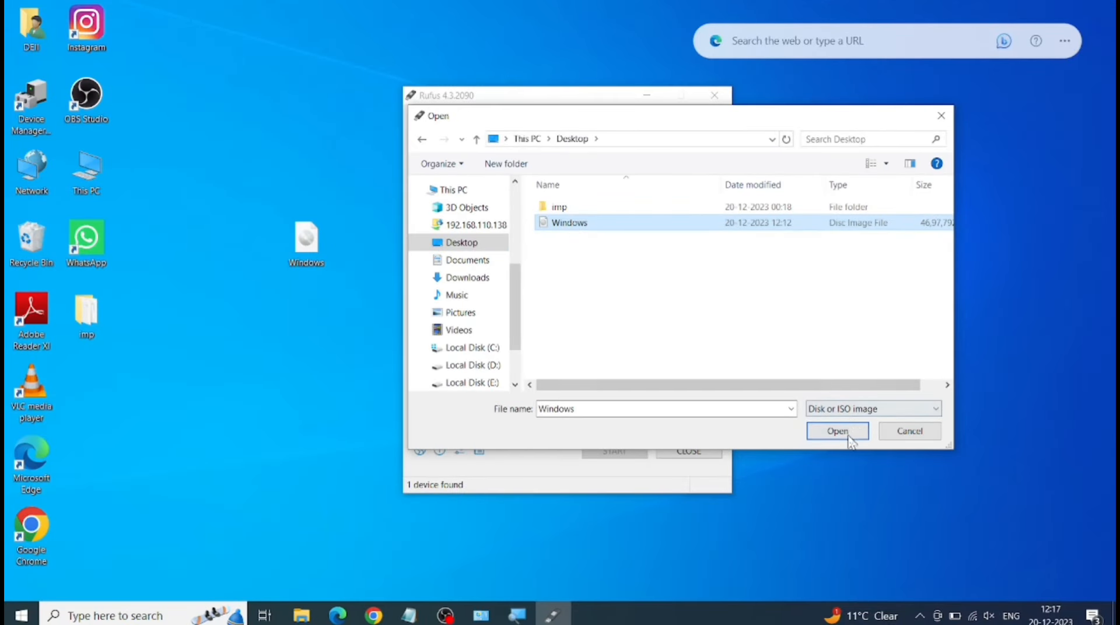
click(830, 433)
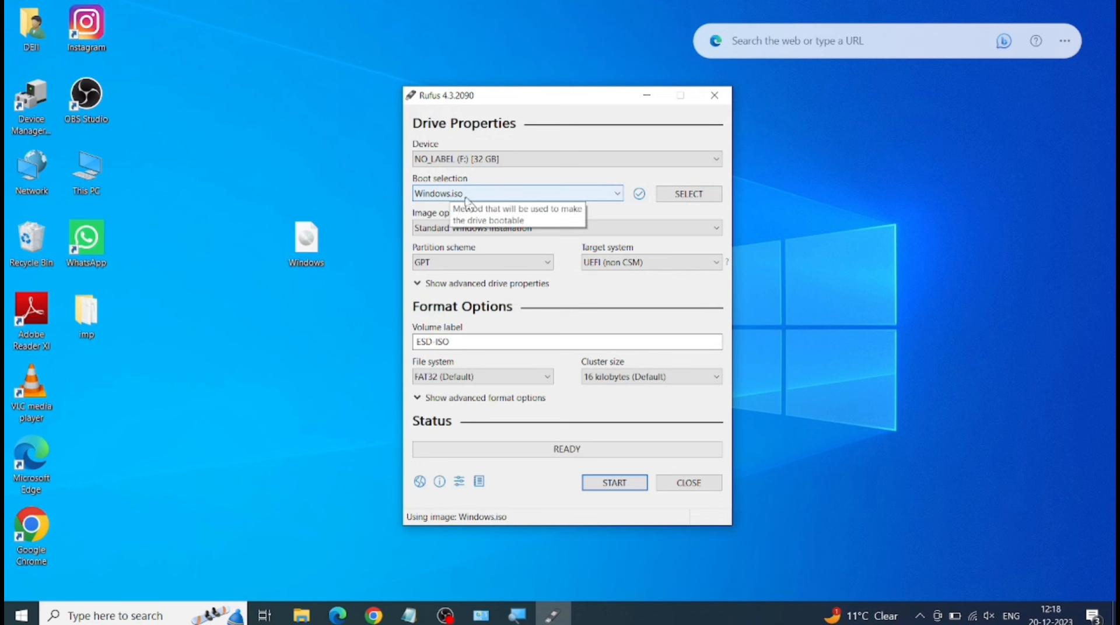
Configure a Standard Windows installation with the GPT partition scheme and UEFI (non CSM) target, keeping ESD-ISO as the volume label.
click(454, 228)
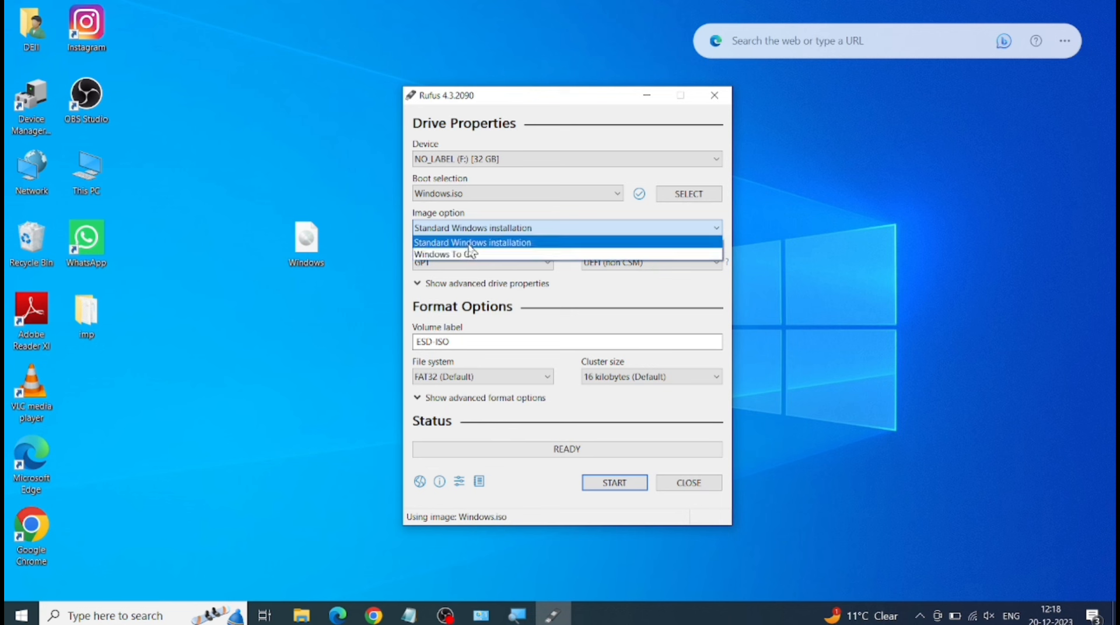
click(469, 243)
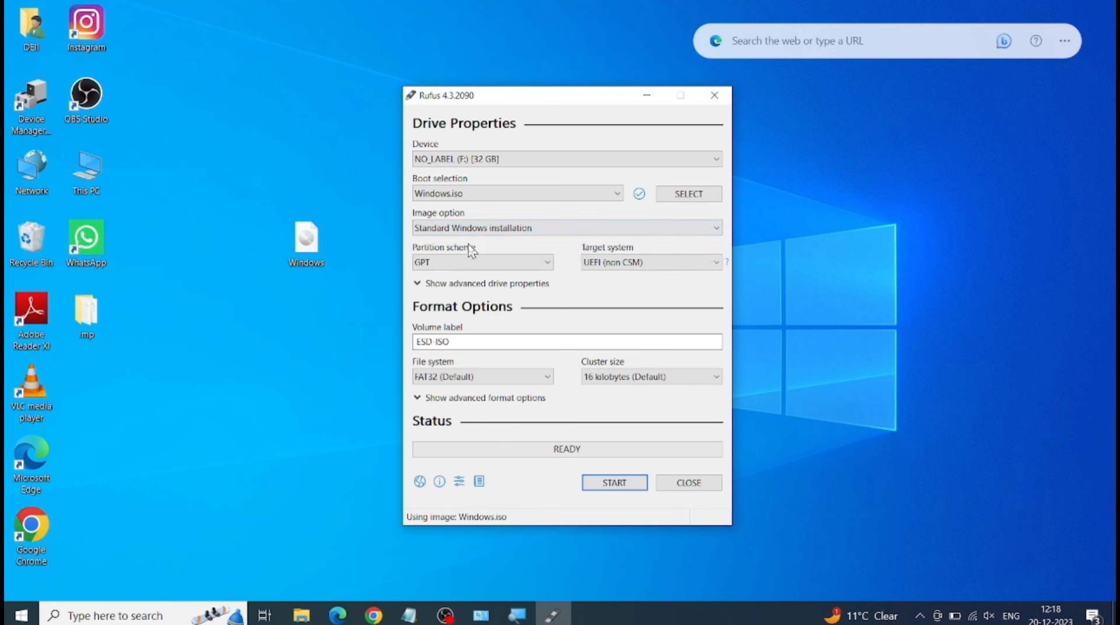
click(467, 263)
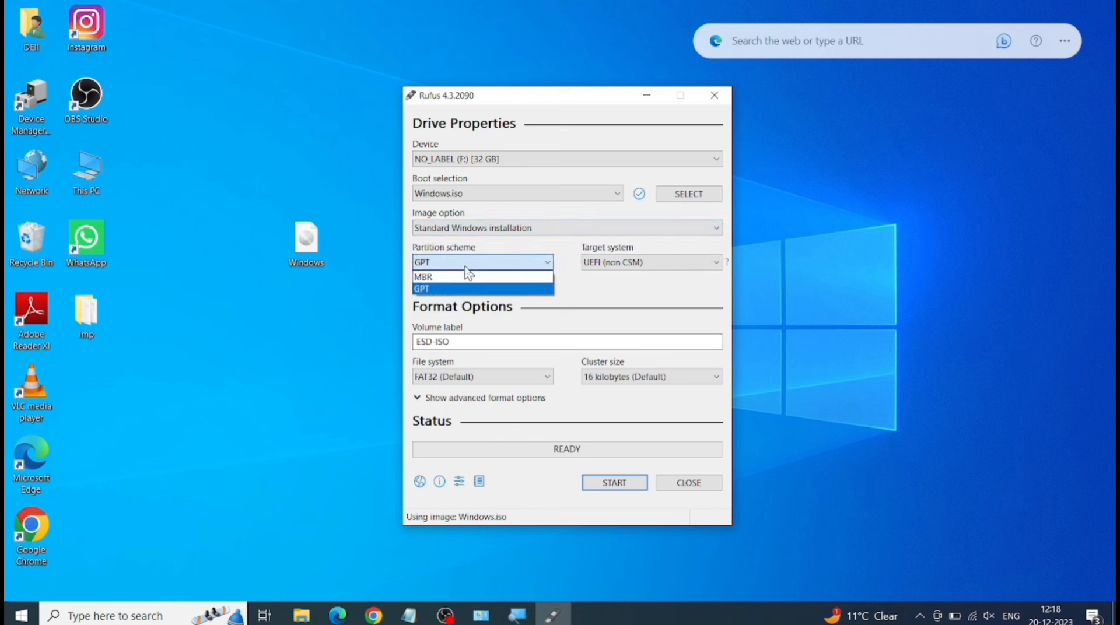
click(444, 290)
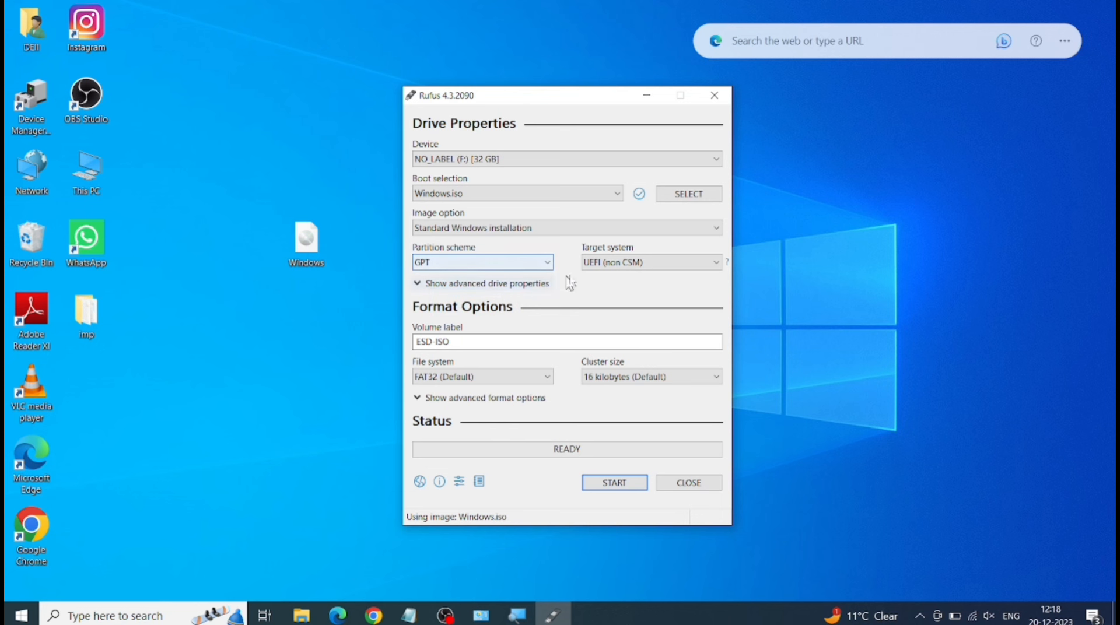
click(624, 264)
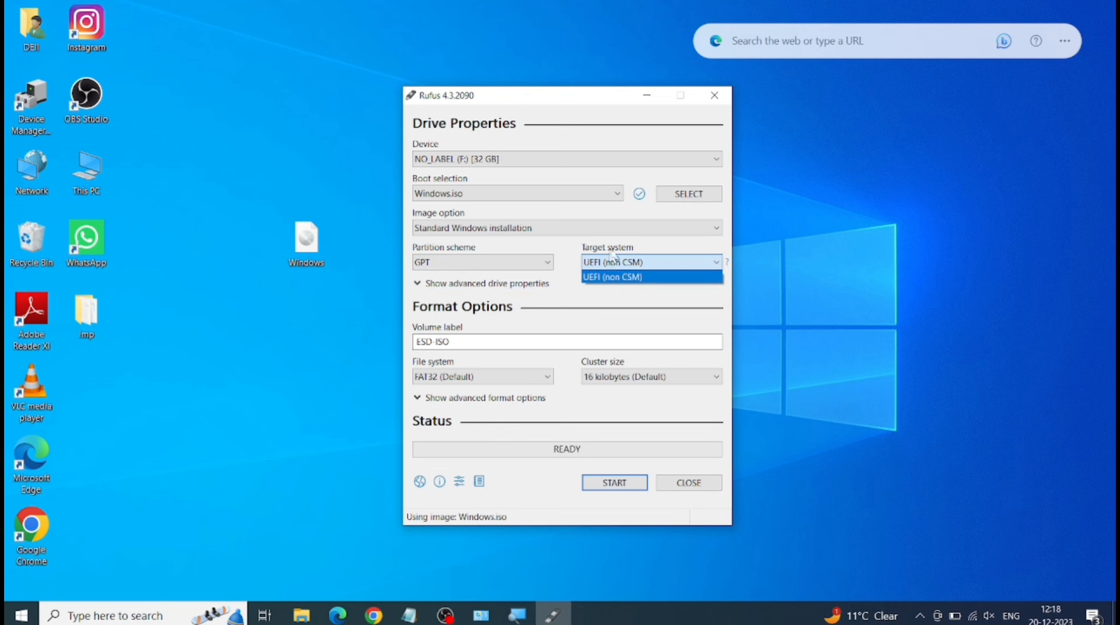
click(558, 247)
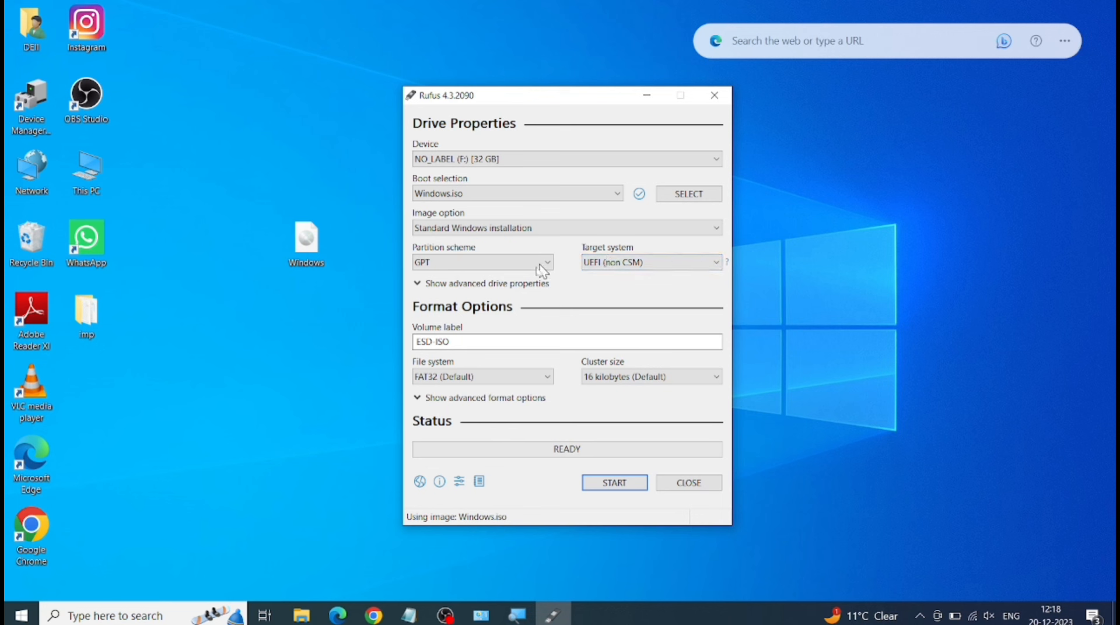
double_click(449, 340)
click(467, 340)
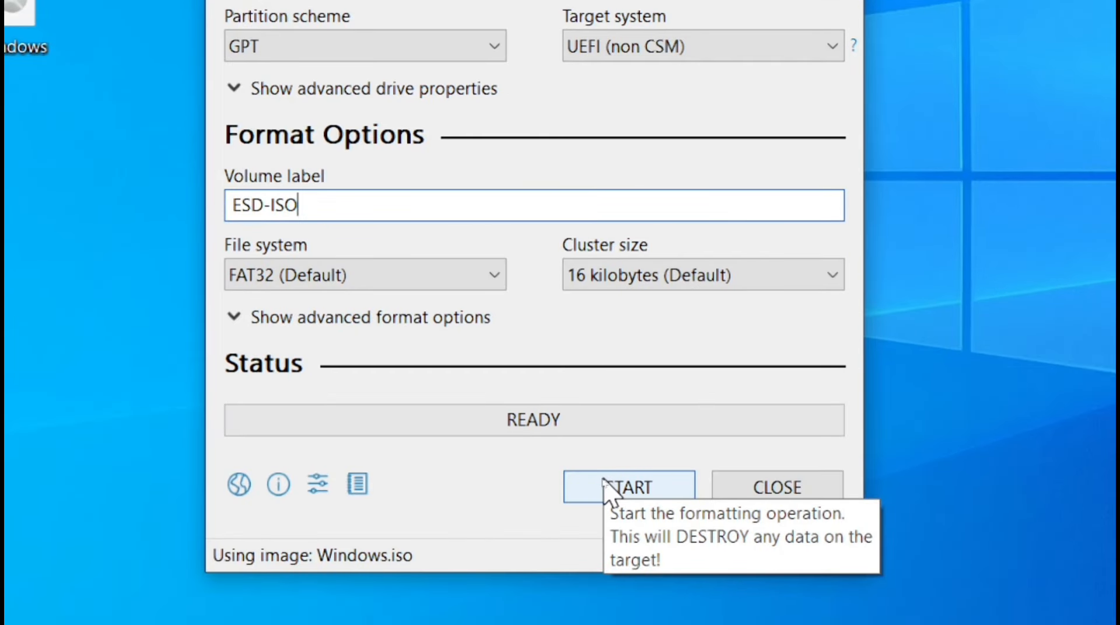
Start creating the bootable USB drive with no Windows installation customizations enabled and accept erasing all data on it.
click(607, 489)
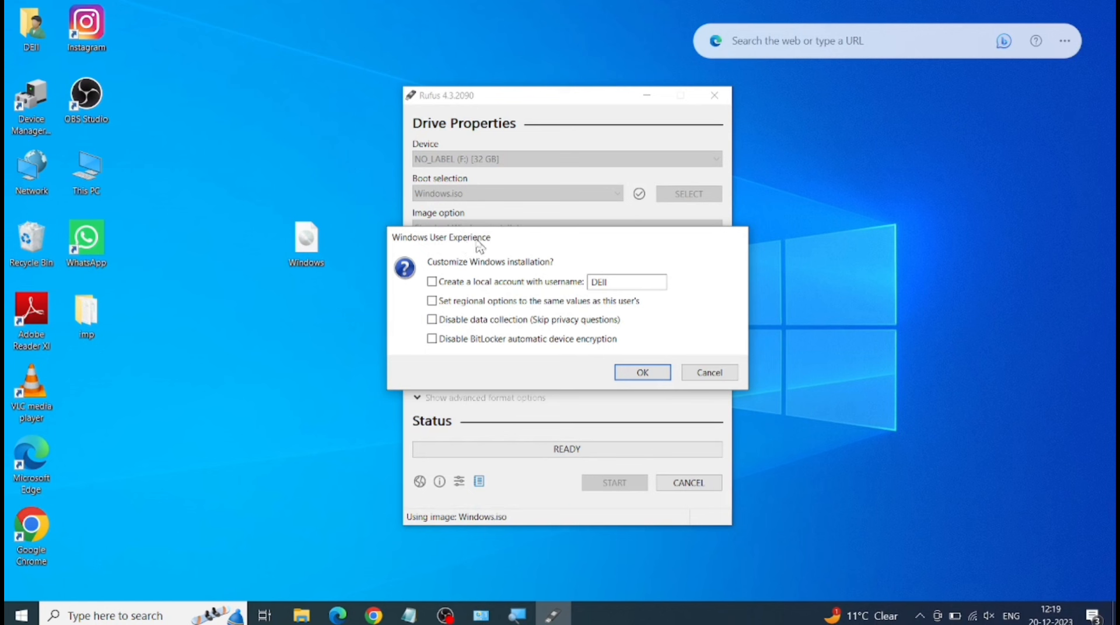
click(578, 282)
drag(611, 280, 592, 283)
click(613, 281)
click(638, 374)
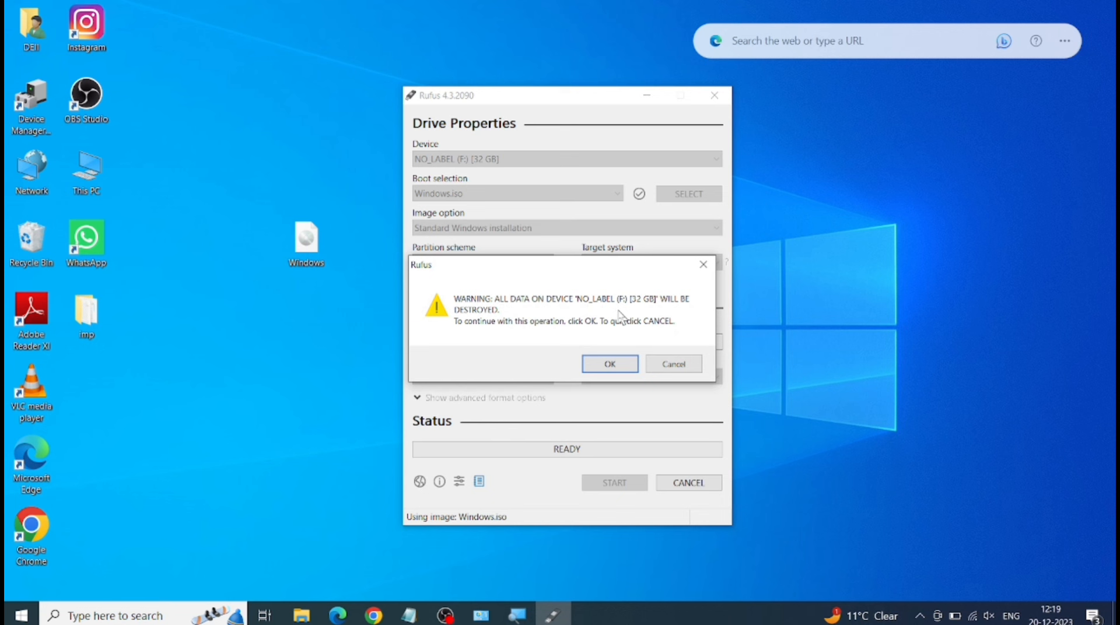
click(612, 365)
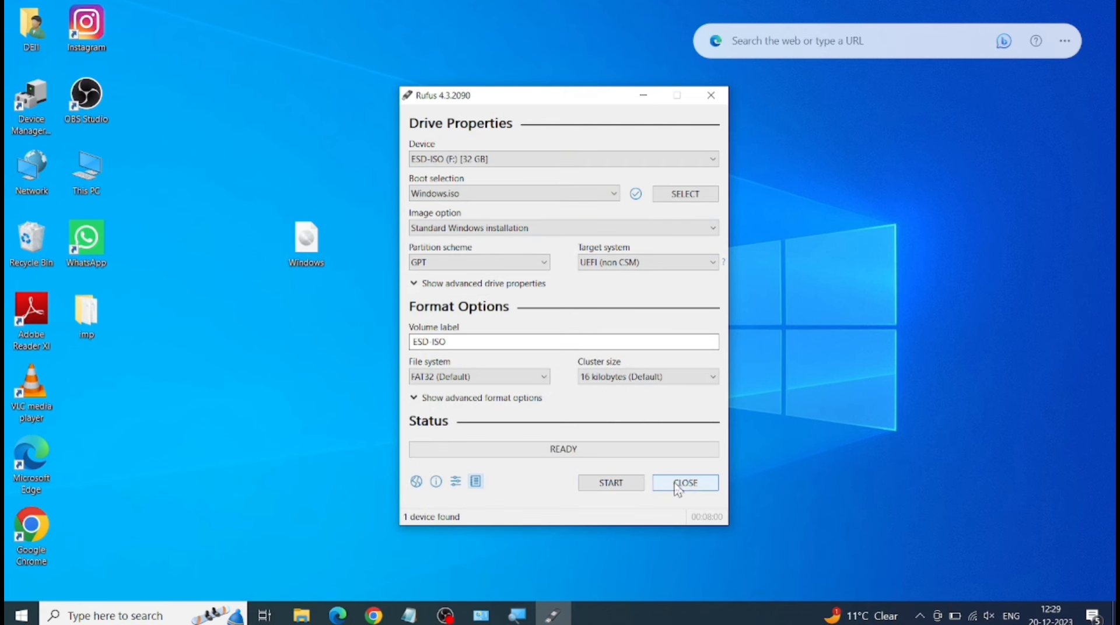
Close Rufus and select the Windows disc image on the desktop.
click(677, 486)
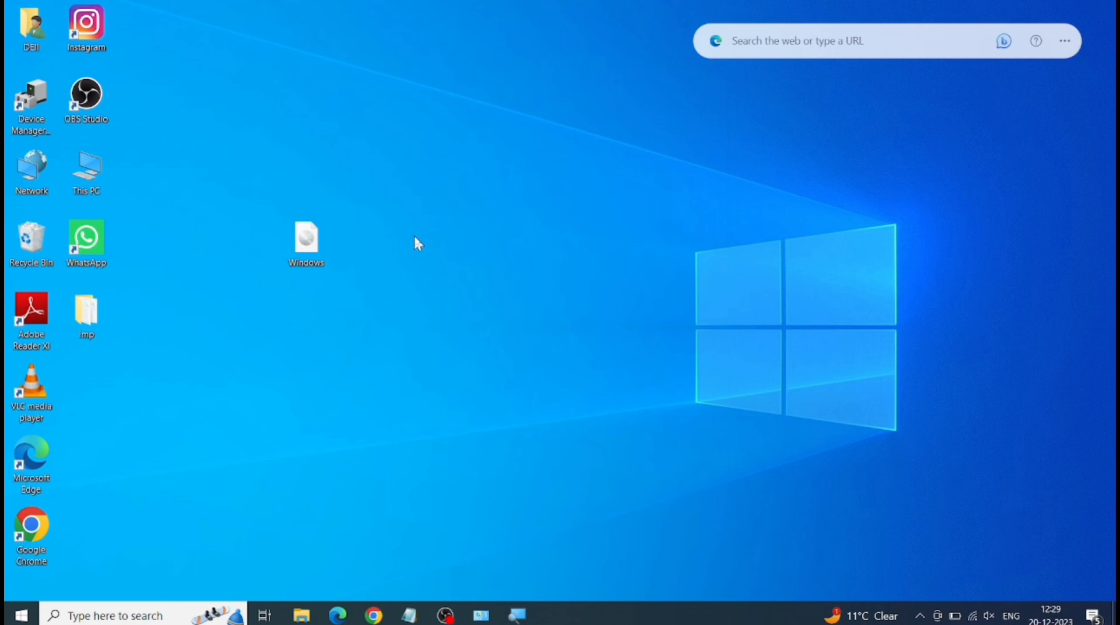
mouse_move(308, 252)
mouse_down()
mouse_move(425, 204)
mouse_move(391, 262)
mouse_move(299, 252)
mouse_up()
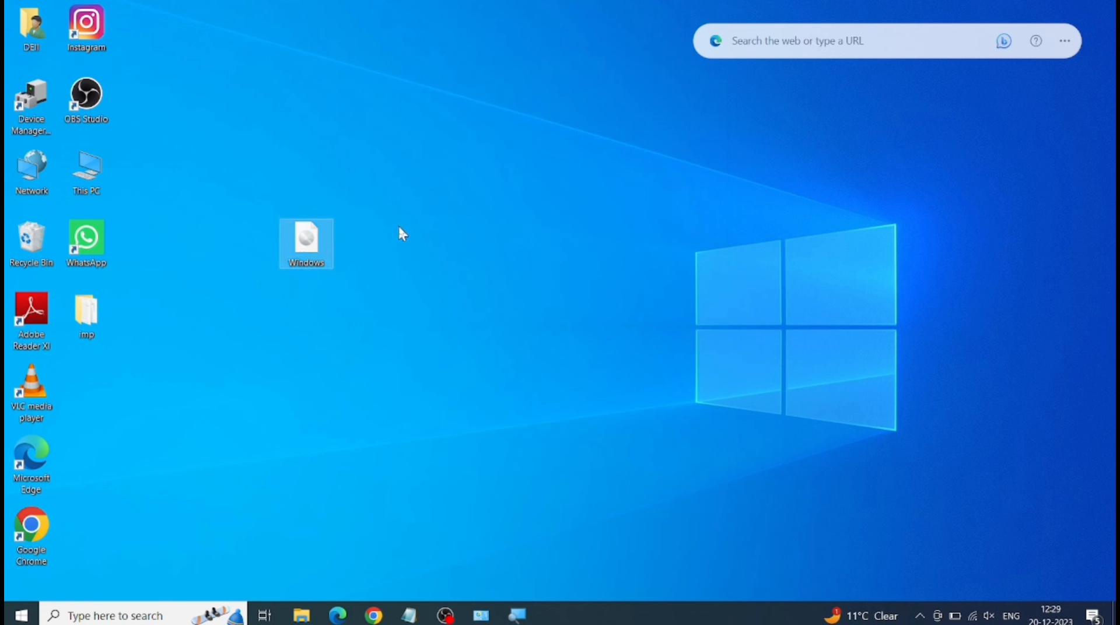